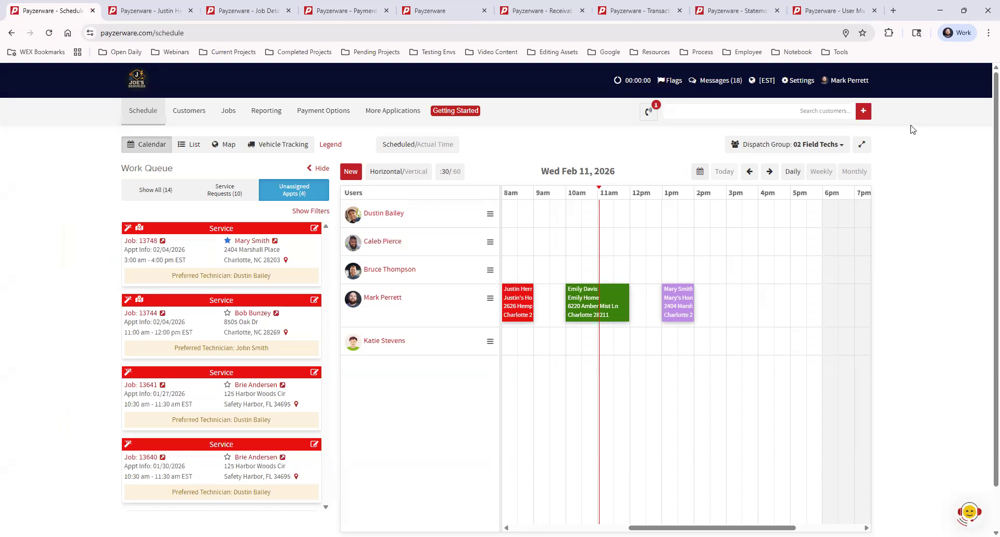
# - Search for the customer by name and open their account on the Payments tab
pyautogui.click(834, 108)
pyautogui.write('justin')
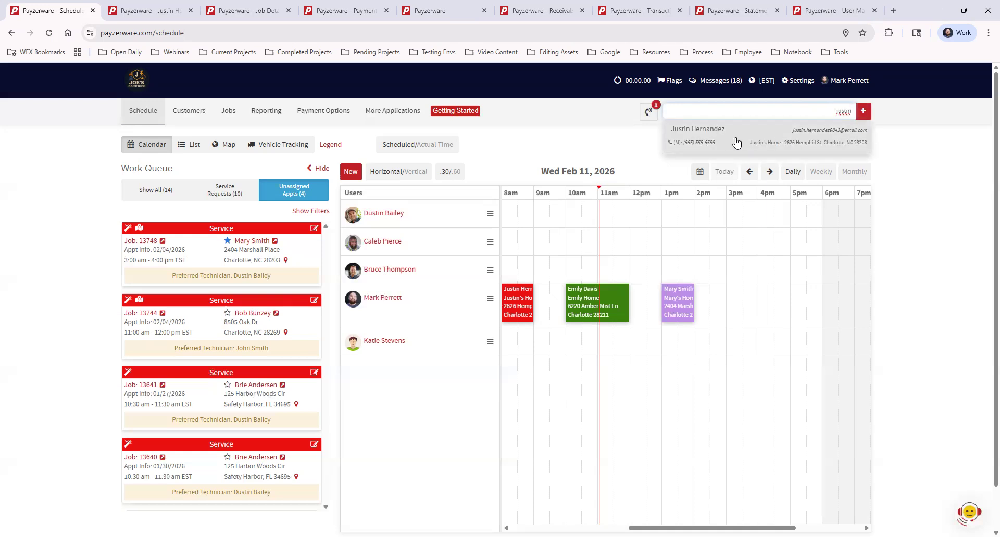
pyautogui.click(148, 10)
pyautogui.click(931, 193)
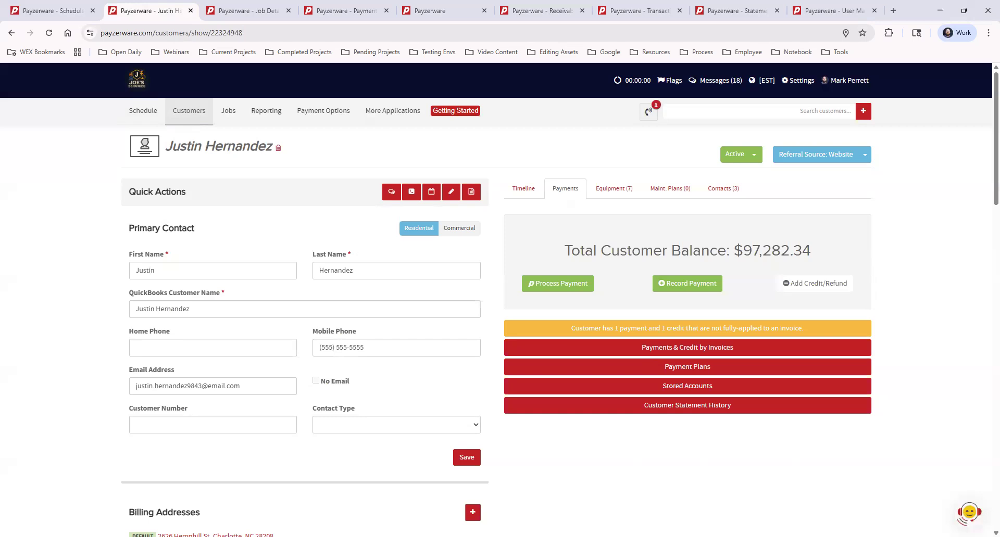
# - Open the Process Payment dialog from the customer's Payments tab
pyautogui.click(571, 286)
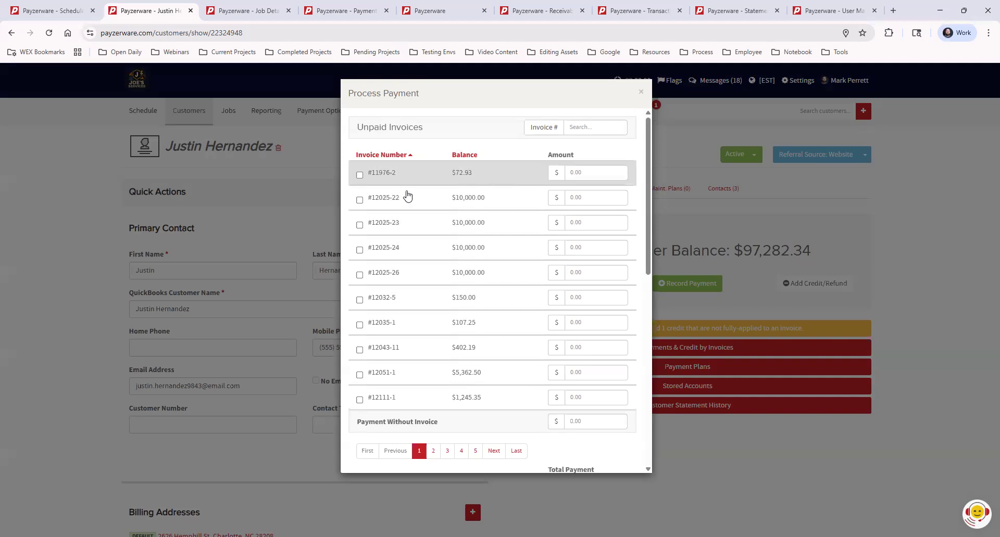
# - Select invoices #11976-2, #12025-23 and #12025-26, then deselect the last two, leaving $72.93
pyautogui.click(359, 176)
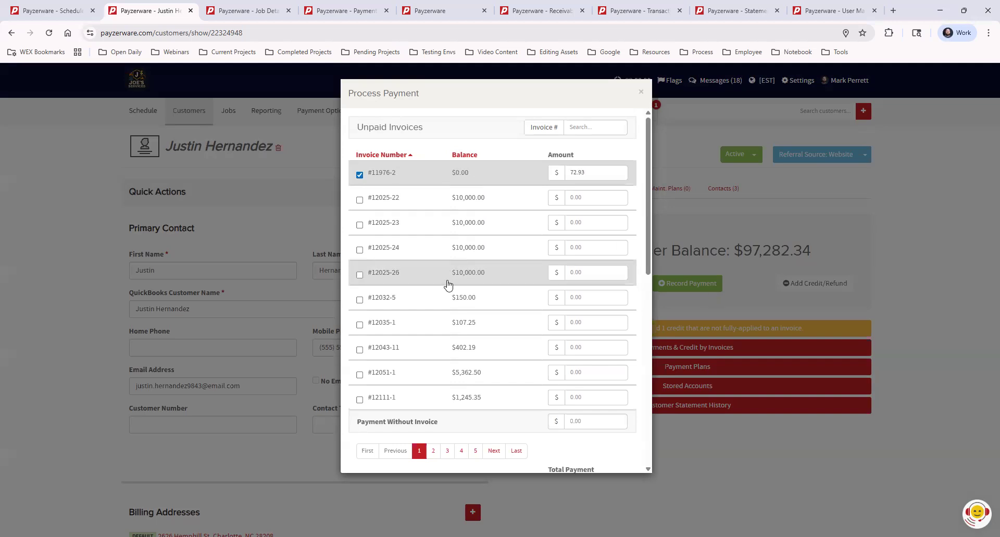
pyautogui.click(360, 226)
pyautogui.click(360, 275)
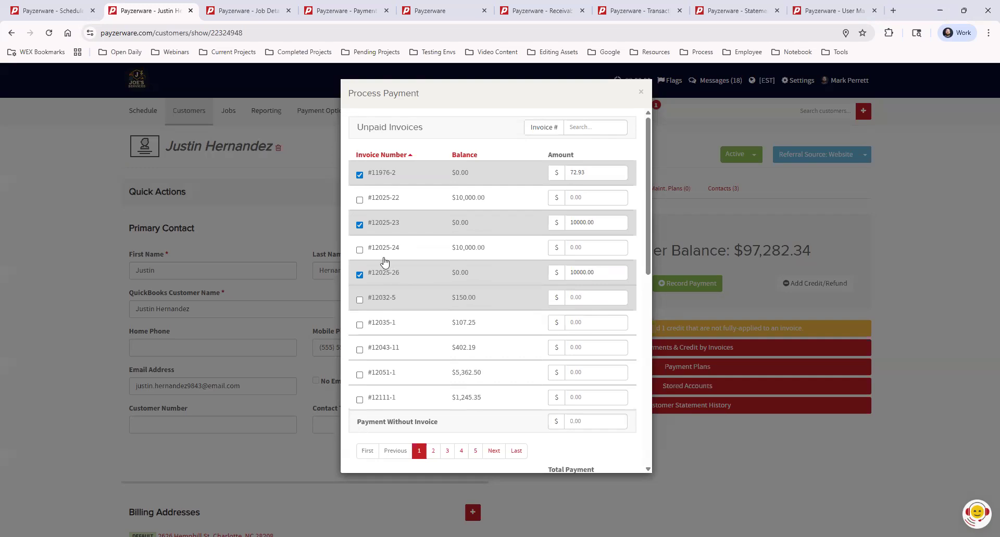
pyautogui.click(359, 225)
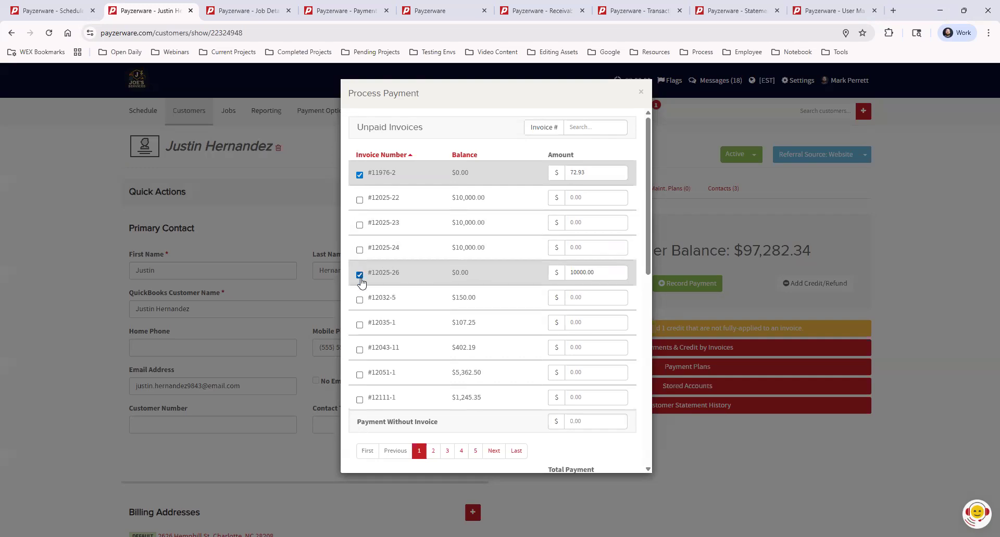
pyautogui.click(360, 276)
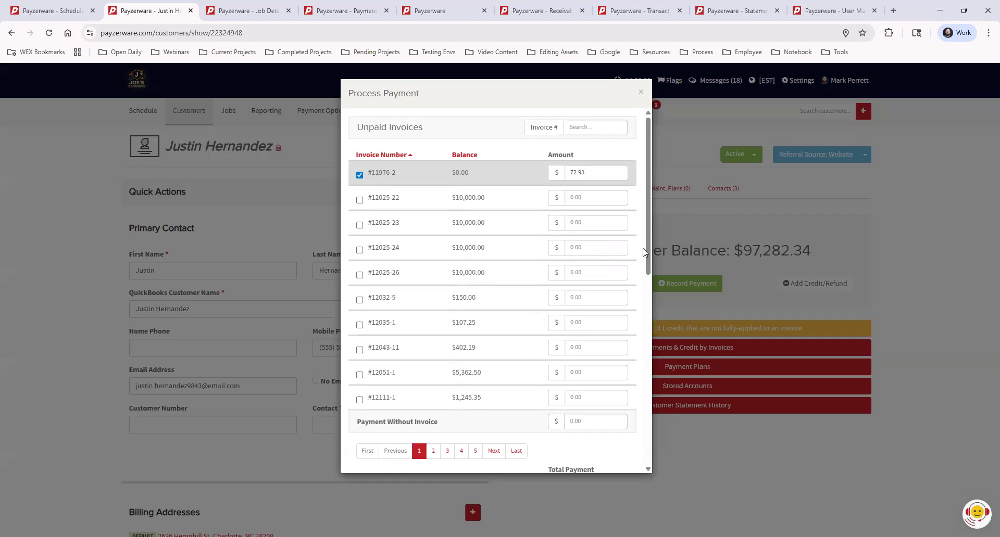
pyautogui.scroll(-4, 638, 255)
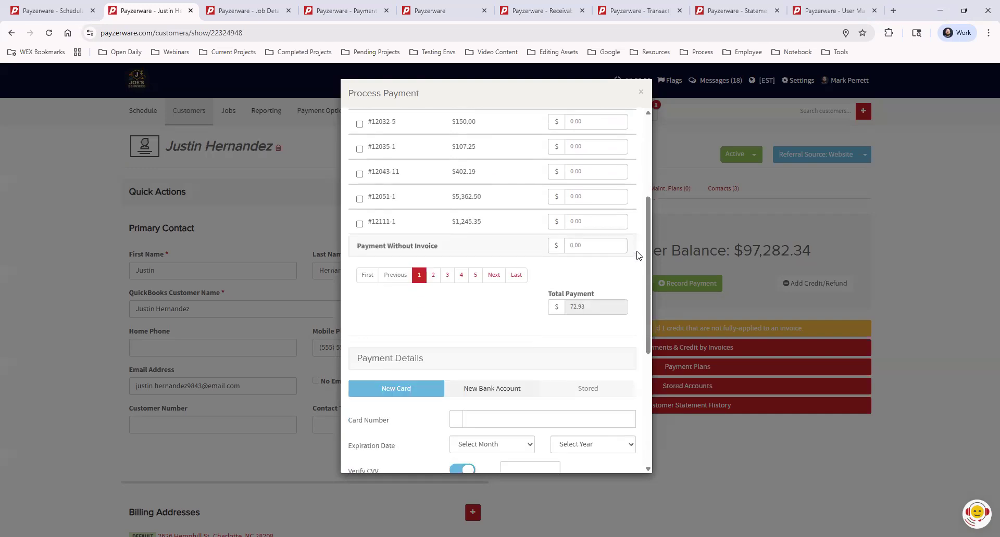
pyautogui.scroll(-4, 638, 255)
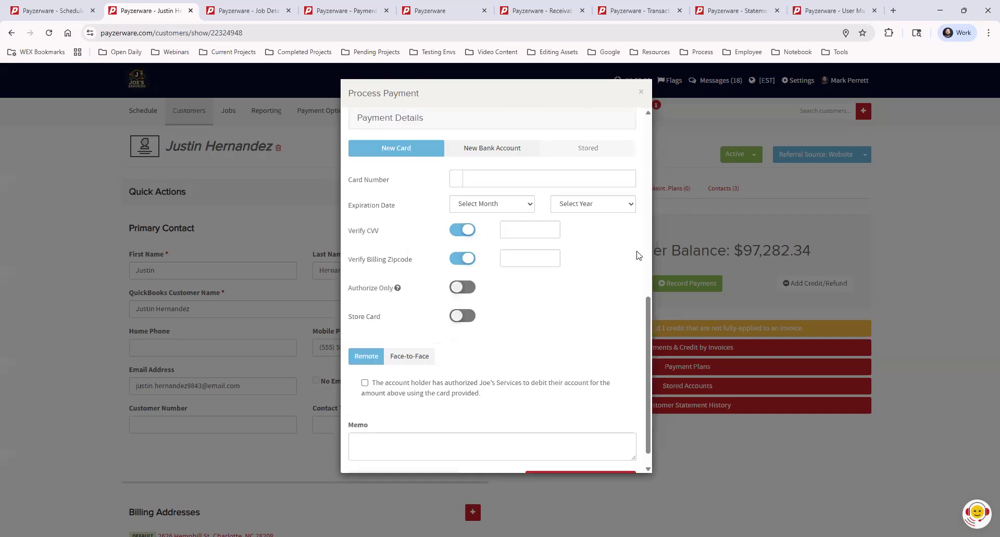
pyautogui.scroll(1, 468, 229)
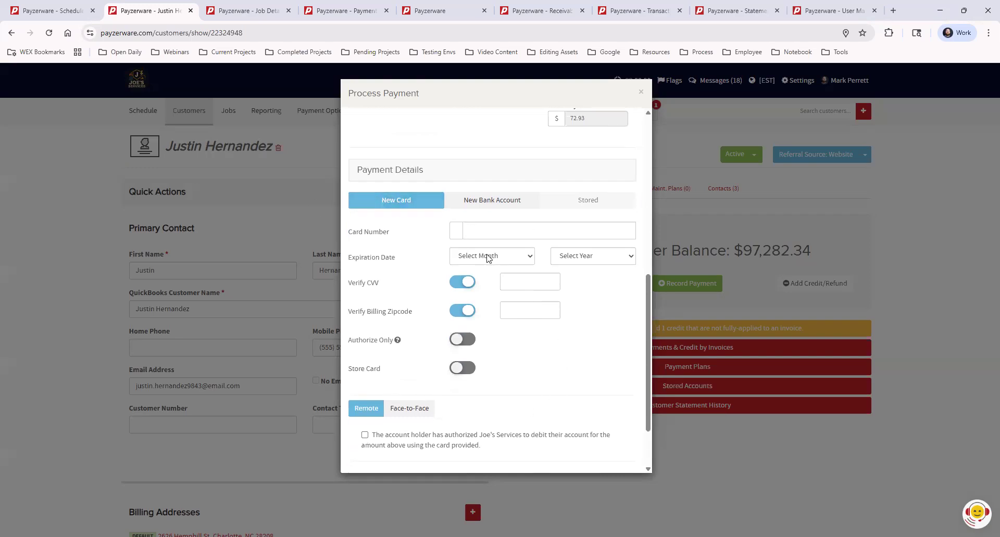
# - Try New Bank Account, return to New Card, and turn on Store Card
pyautogui.click(493, 202)
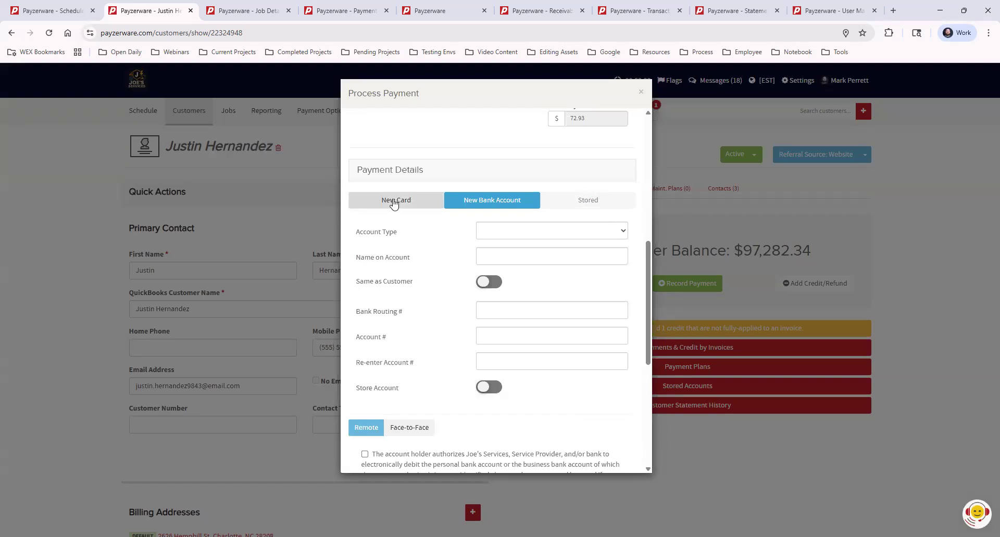
pyautogui.click(394, 202)
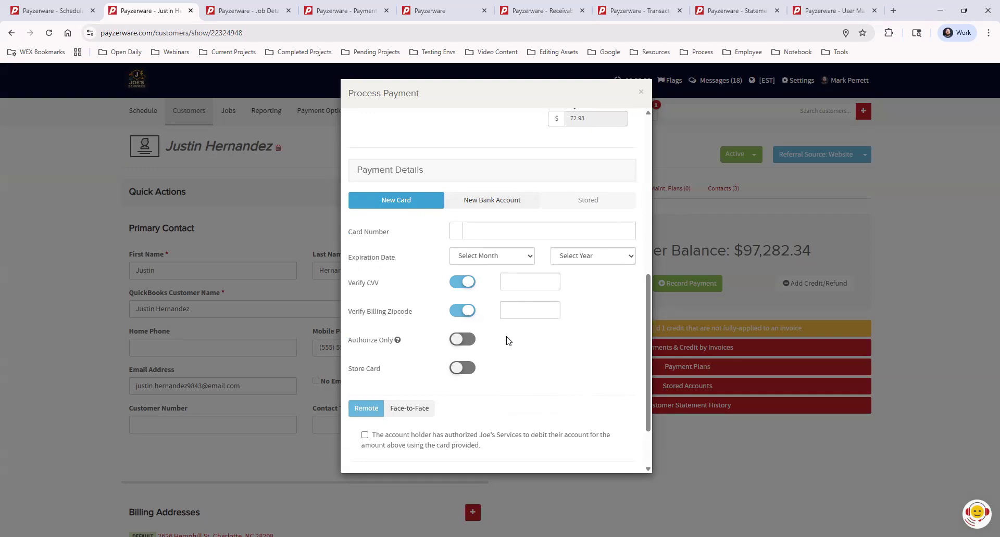
pyautogui.click(457, 370)
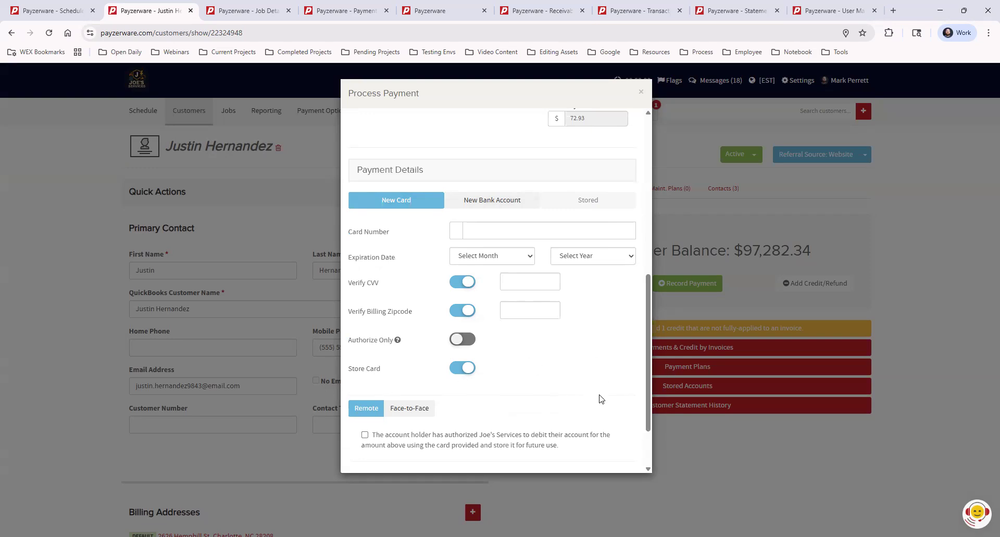
pyautogui.scroll(-2, 598, 433)
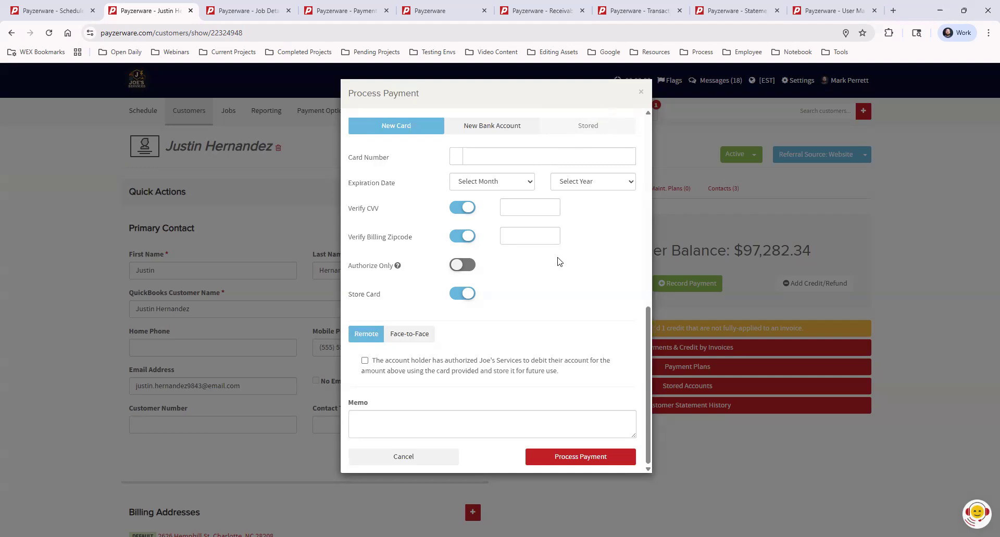
pyautogui.scroll(5, 581, 269)
pyautogui.scroll(-5, 586, 308)
# - Close the Process Payment dialog without processing any payment
pyautogui.click(641, 92)
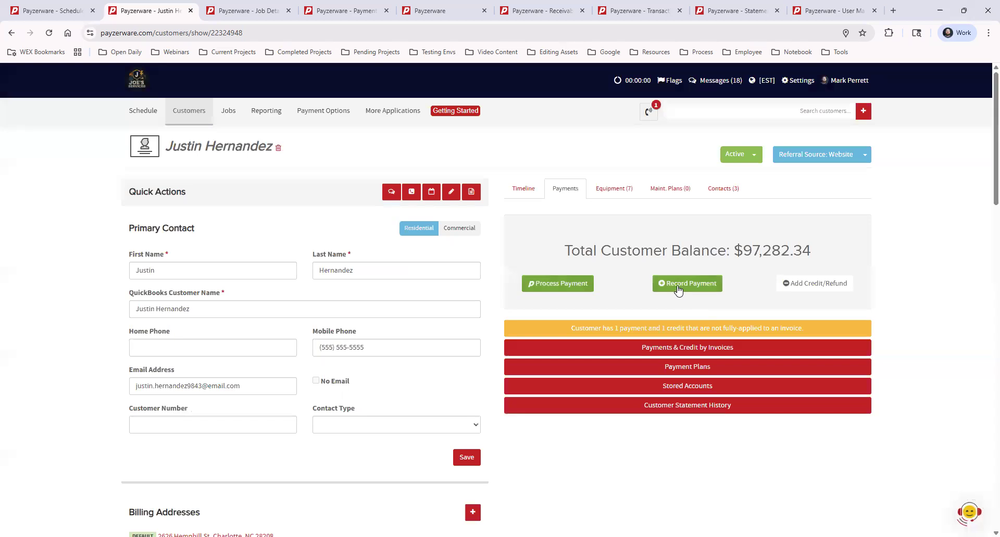
# - Open Record Payment and apply $72.93 to invoice #11976-2
pyautogui.click(713, 284)
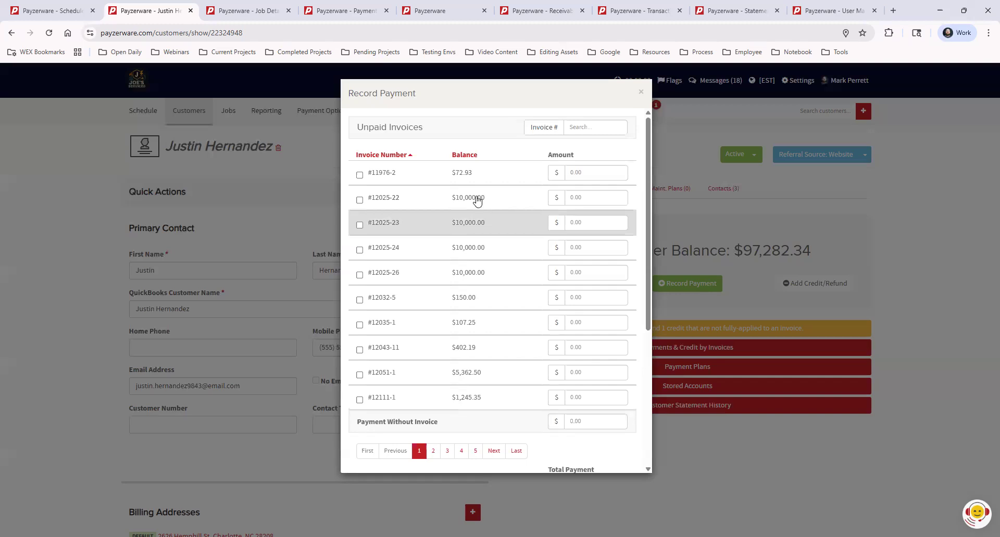
pyautogui.click(359, 175)
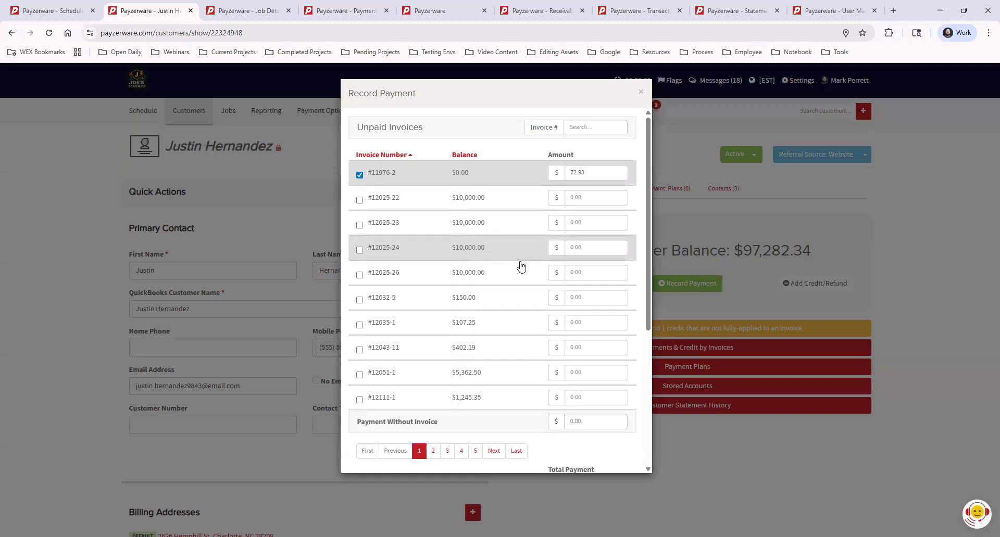
pyautogui.scroll(-2, 520, 269)
pyautogui.scroll(-3, 520, 276)
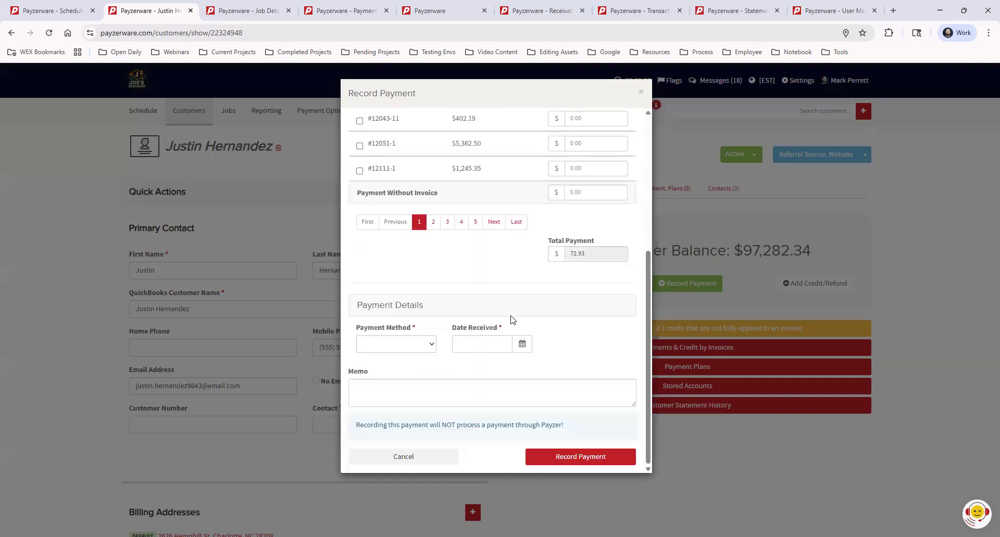
# - Record the $72.93 as a Cash payment received 02/11/2026 and submit it
pyautogui.click(409, 345)
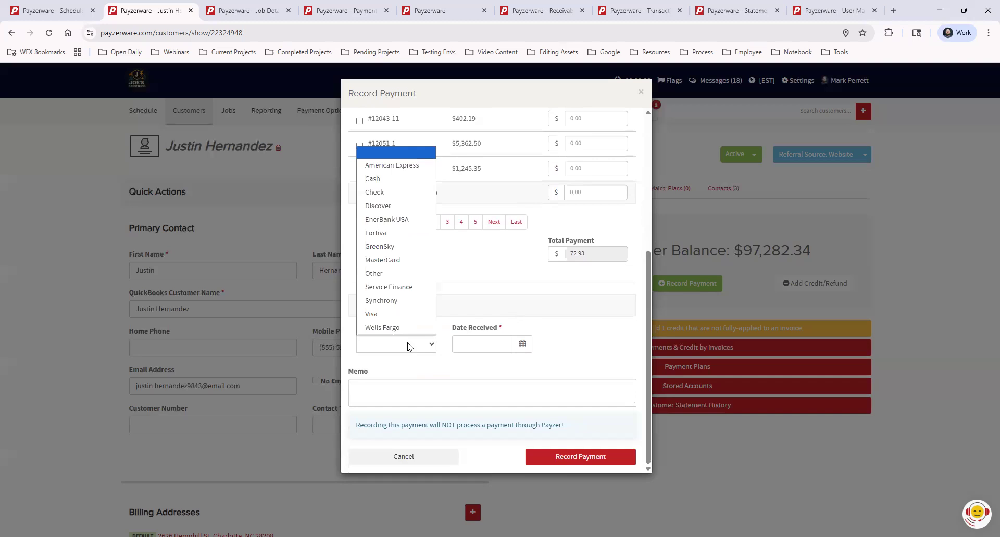
pyautogui.click(397, 179)
pyautogui.click(482, 344)
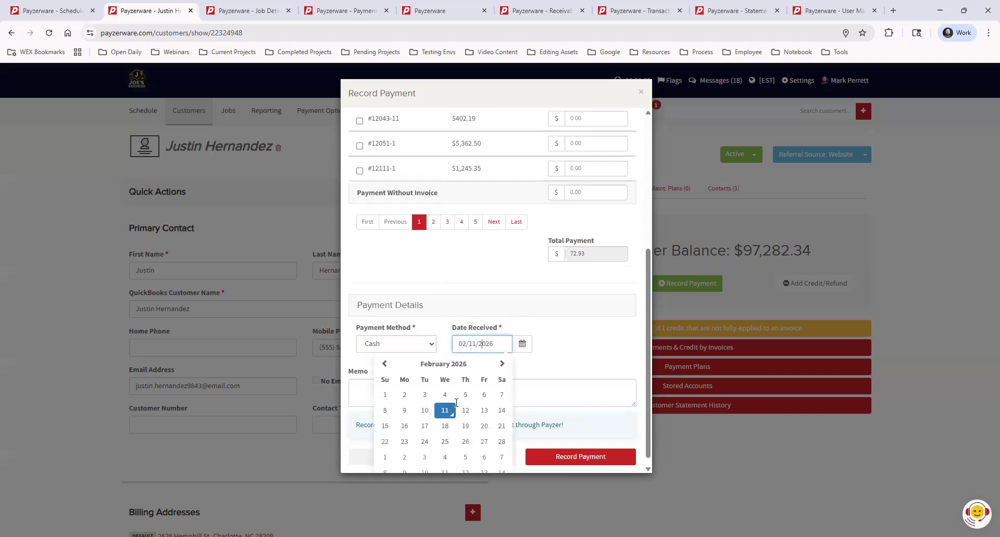
pyautogui.click(581, 351)
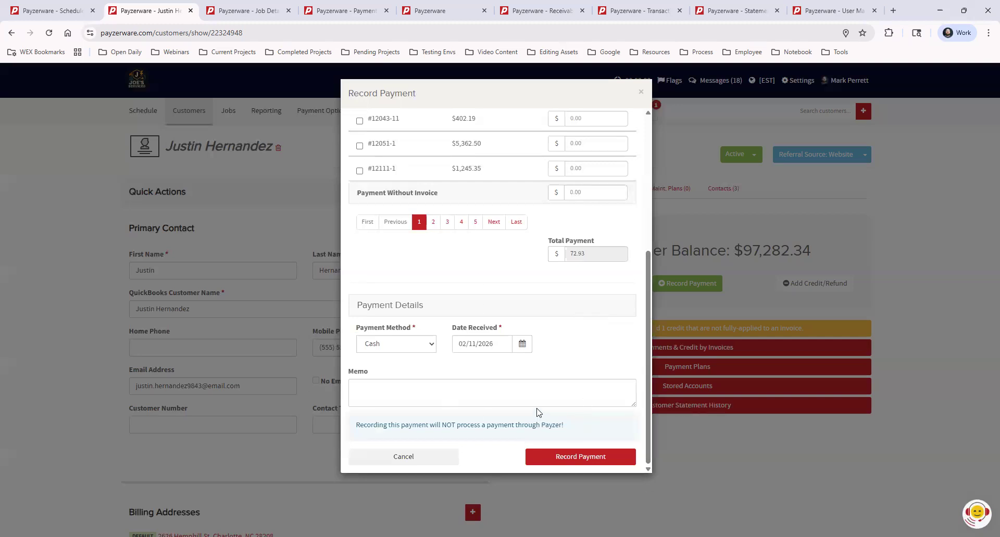
pyautogui.click(565, 456)
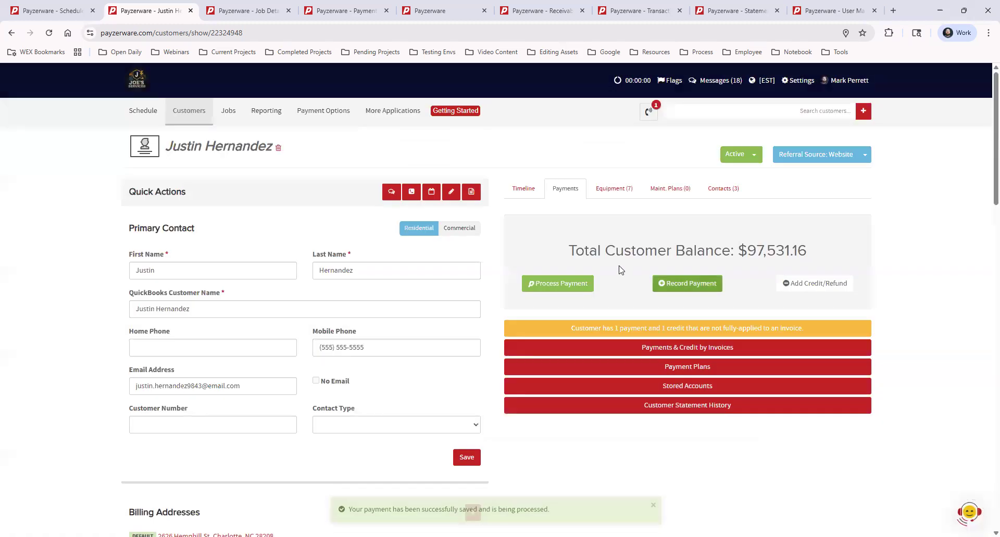
# - Highlight the new $97,531.16 balance, then reopen the Record Payment dialog
pyautogui.moveTo(748, 251); pyautogui.dragTo(826, 254)
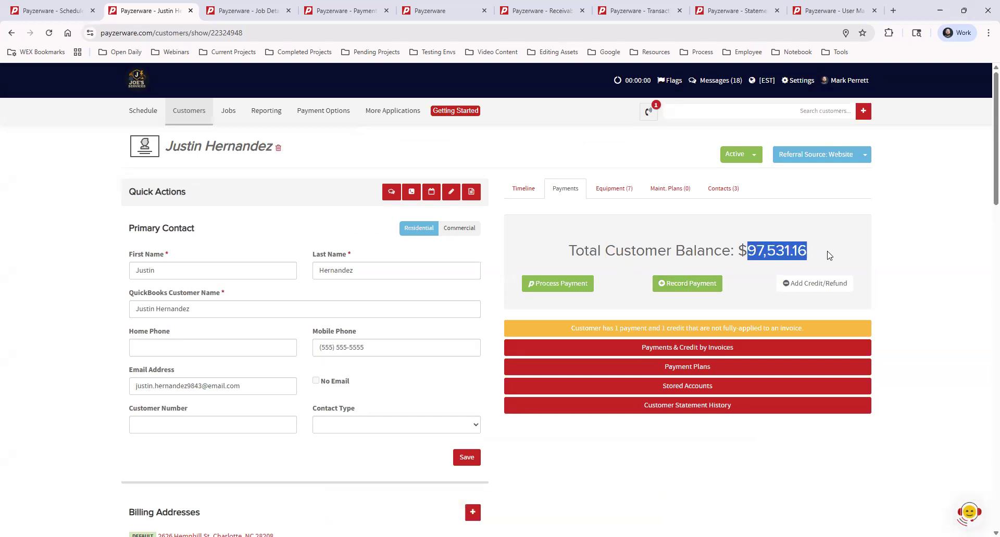
pyautogui.click(626, 370)
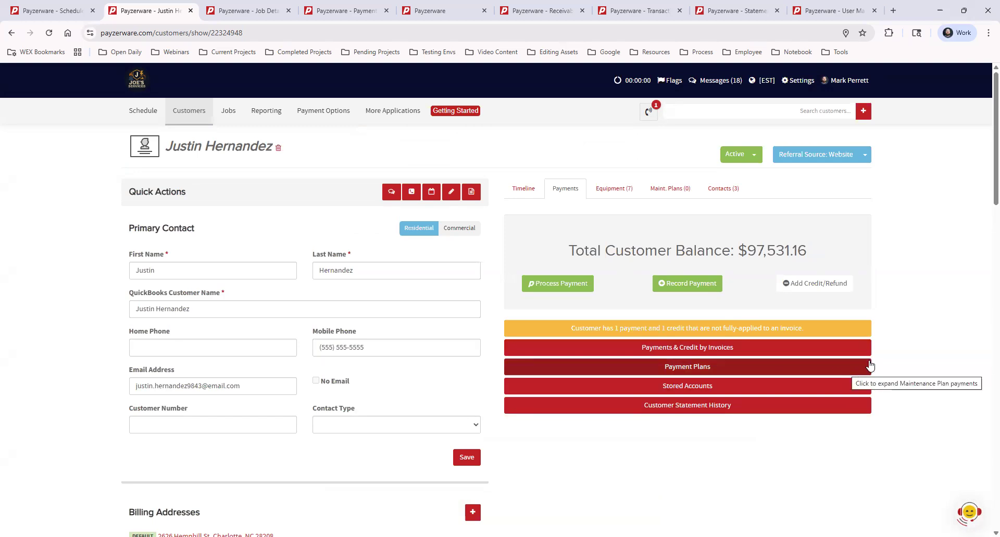
pyautogui.click(681, 284)
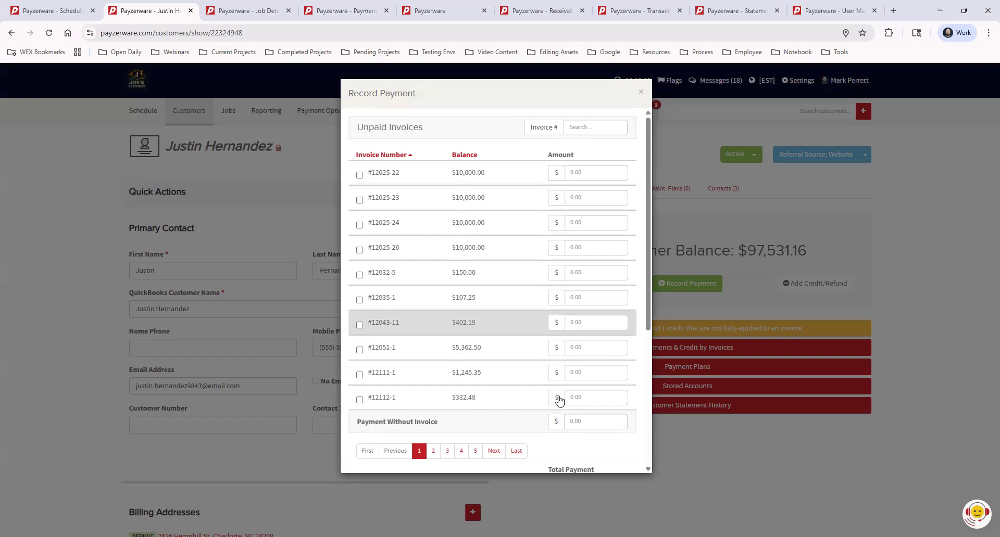
# - Enter 100.00 as a Payment Without Invoice
pyautogui.click(589, 423)
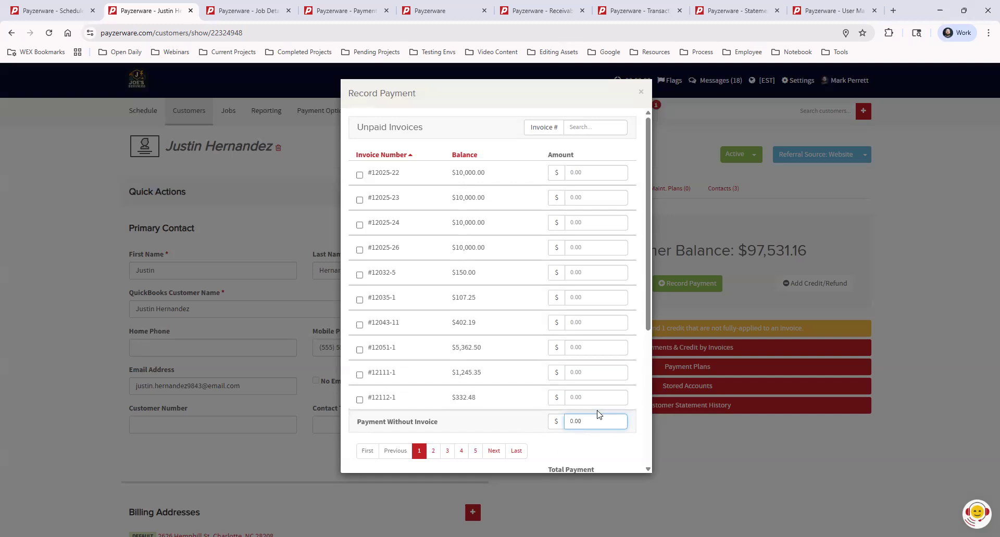
pyautogui.scroll(-1, 601, 393)
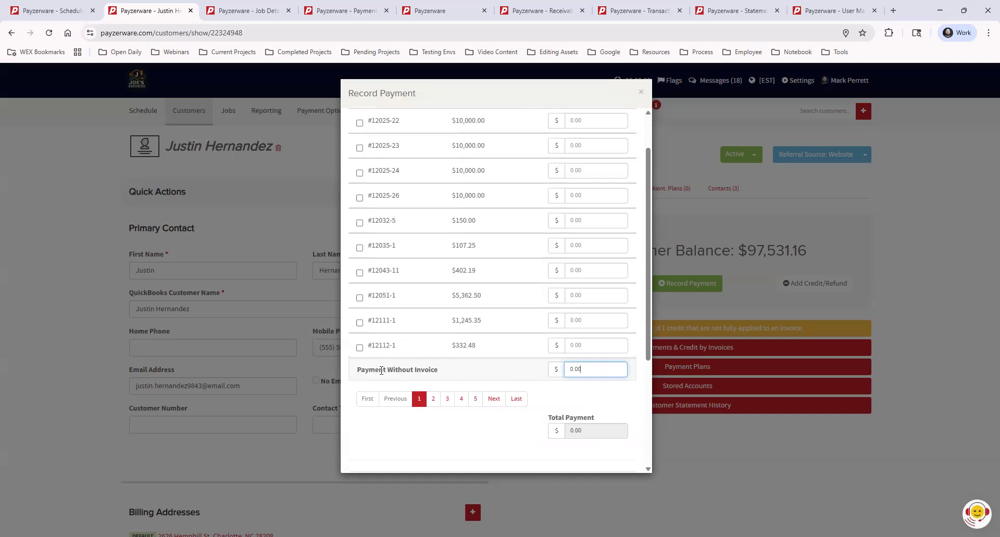
pyautogui.write('0')
pyautogui.click(592, 392)
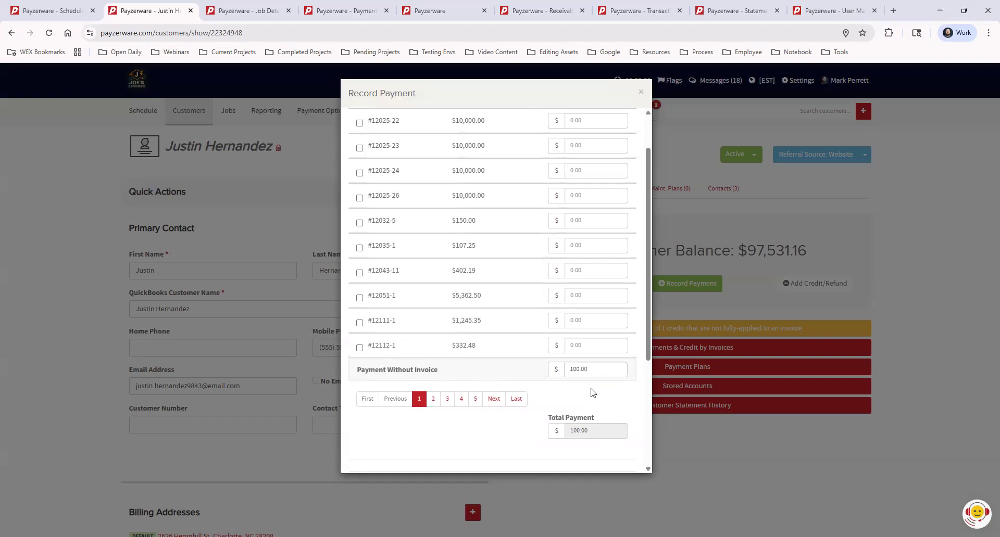
pyautogui.scroll(-1, 592, 393)
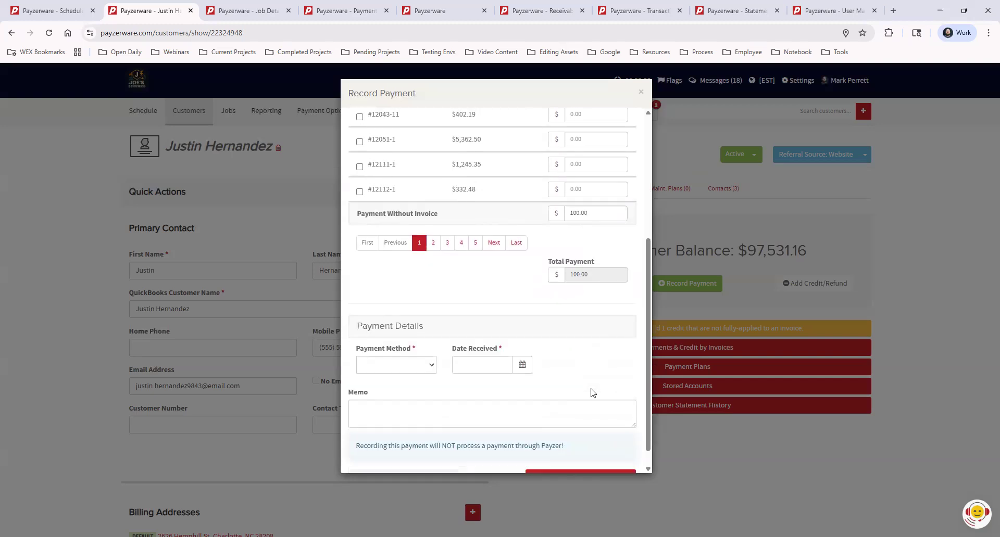
pyautogui.scroll(-1, 591, 393)
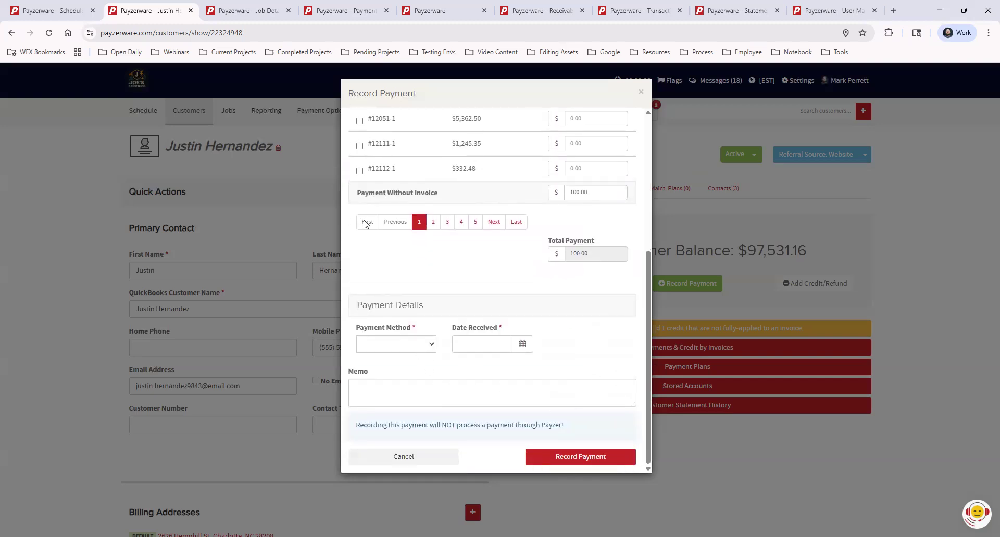
# - Pay by Check number 1234, received 02/11/2026, and save the payment
pyautogui.click(414, 344)
pyautogui.press('Return')
pyautogui.click(497, 344)
pyautogui.write('1234')
pyautogui.click(588, 344)
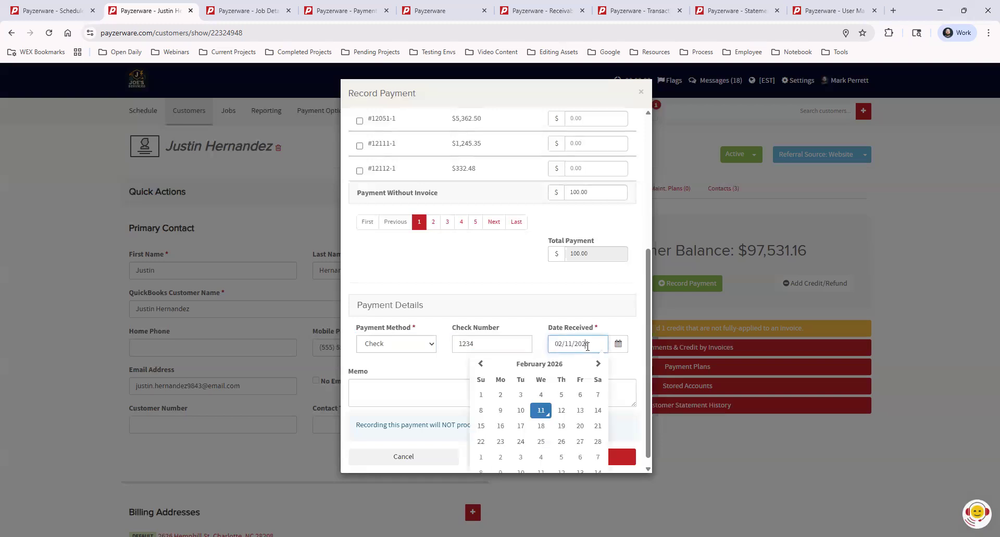
pyautogui.click(541, 411)
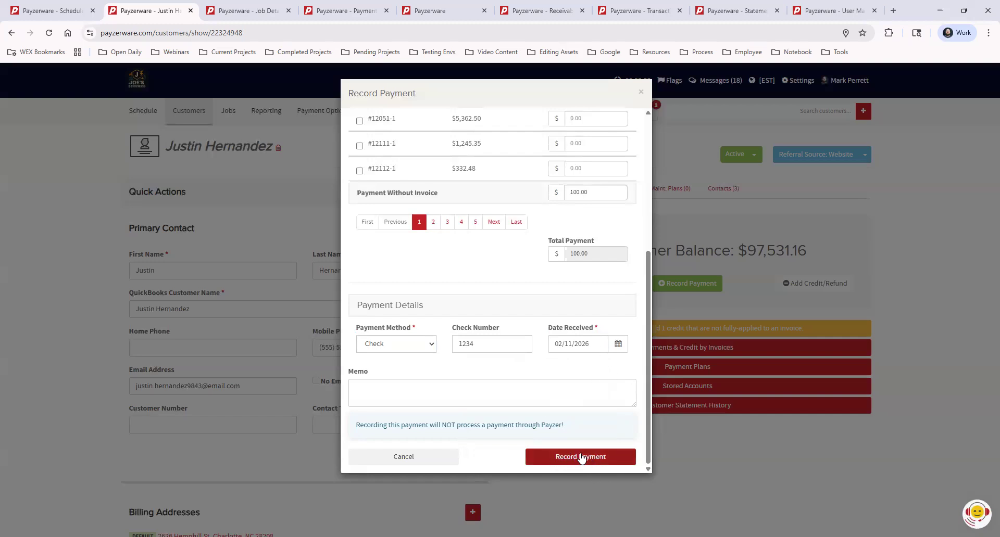
pyautogui.click(555, 457)
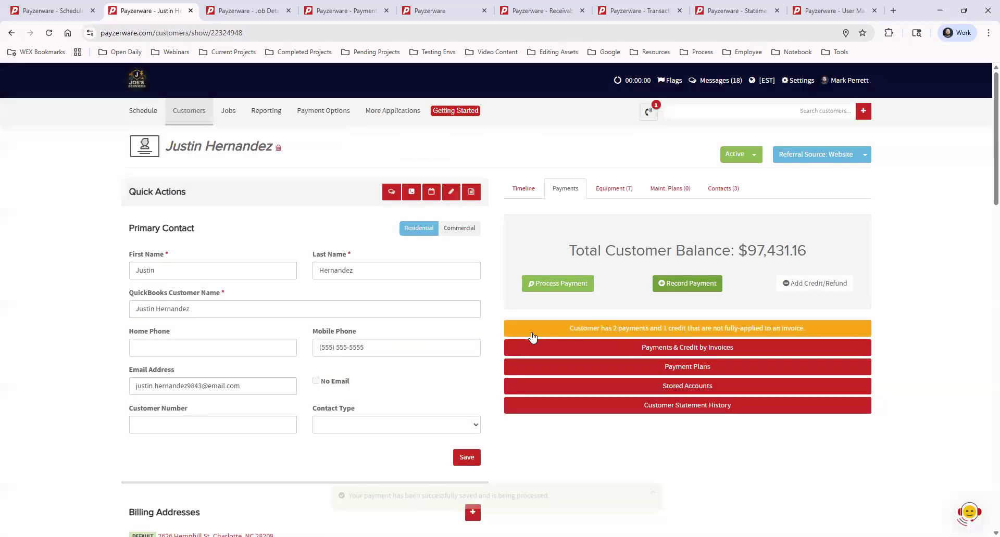
# - Expand the 'not fully-applied' banner to list the unapplied payments and credit
pyautogui.click(829, 328)
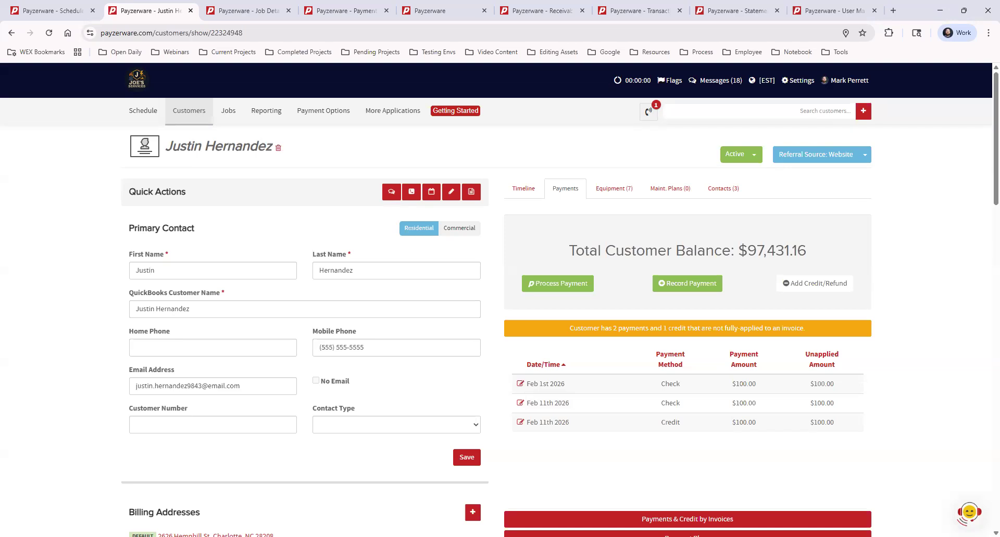
# - Reassign the Feb 1st 2026 $100.00 check to invoice #13458-1, clearing the unapplied amount, and save
pyautogui.click(520, 385)
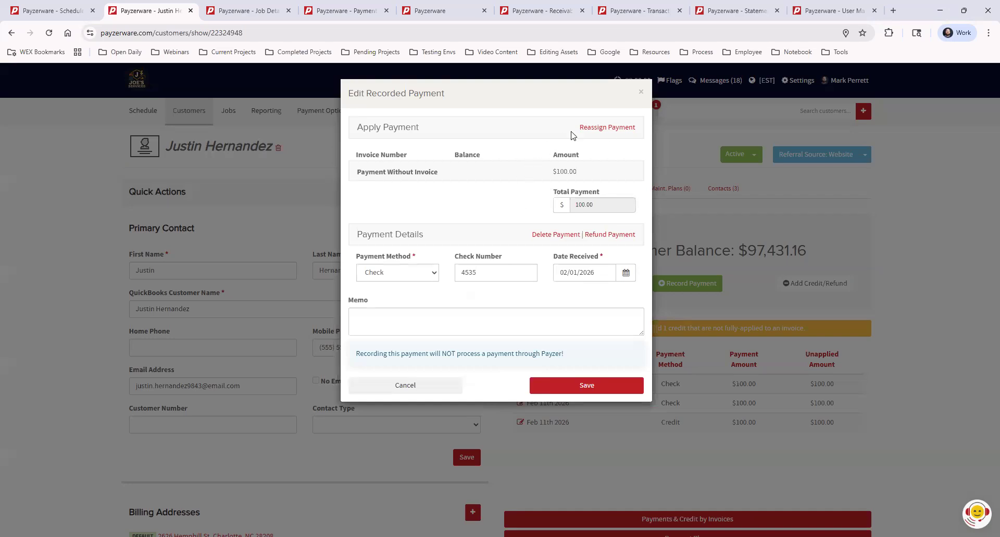
pyautogui.click(598, 130)
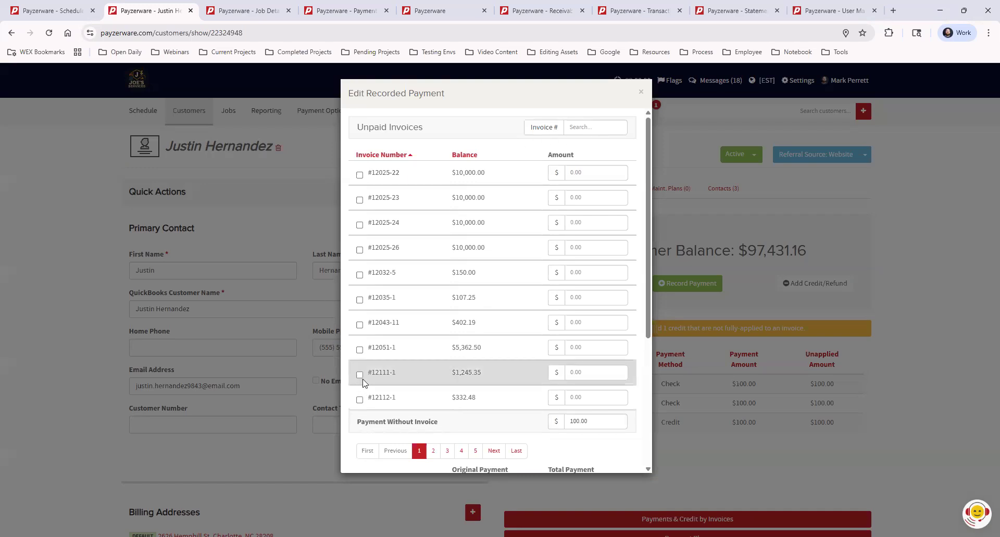
pyautogui.click(581, 127)
pyautogui.write('1')
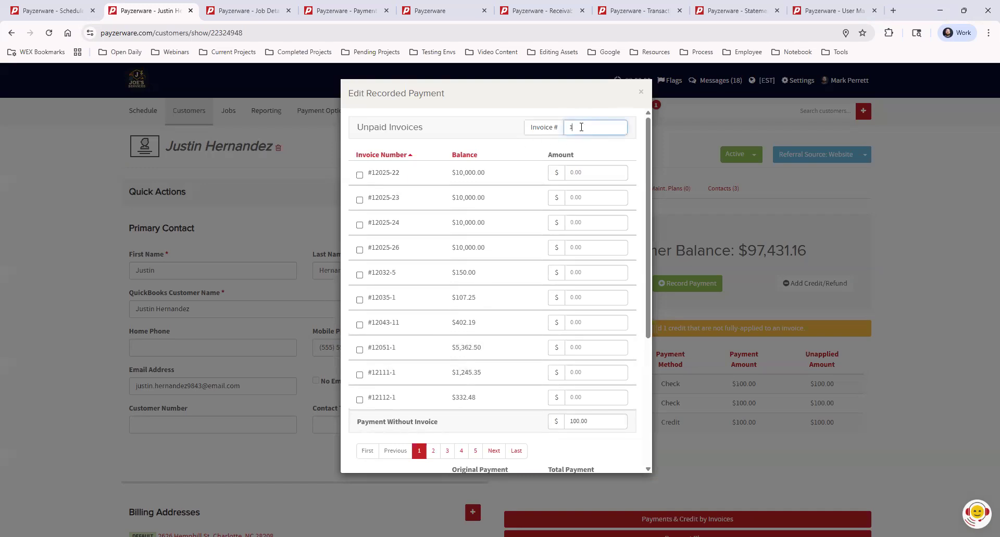
pyautogui.write('3458')
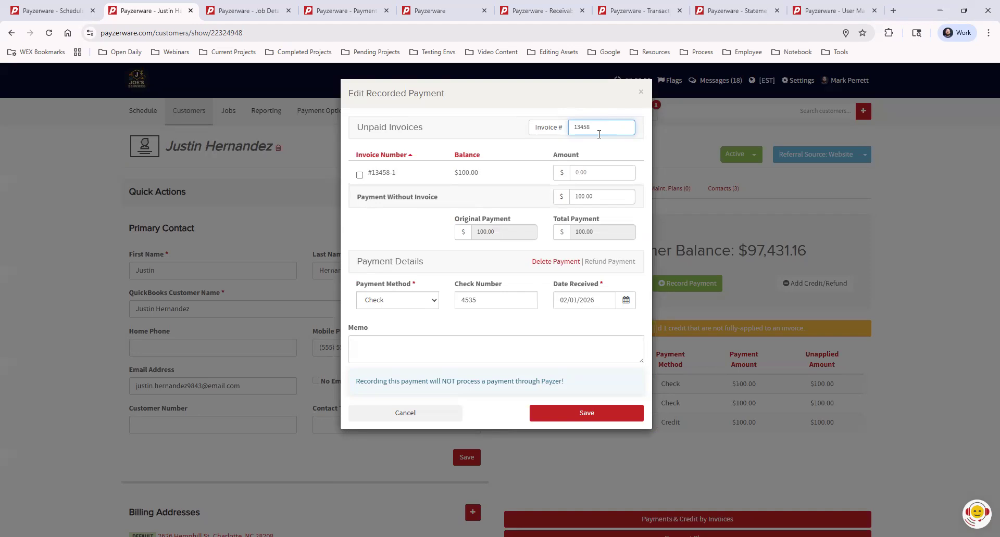
pyautogui.click(360, 175)
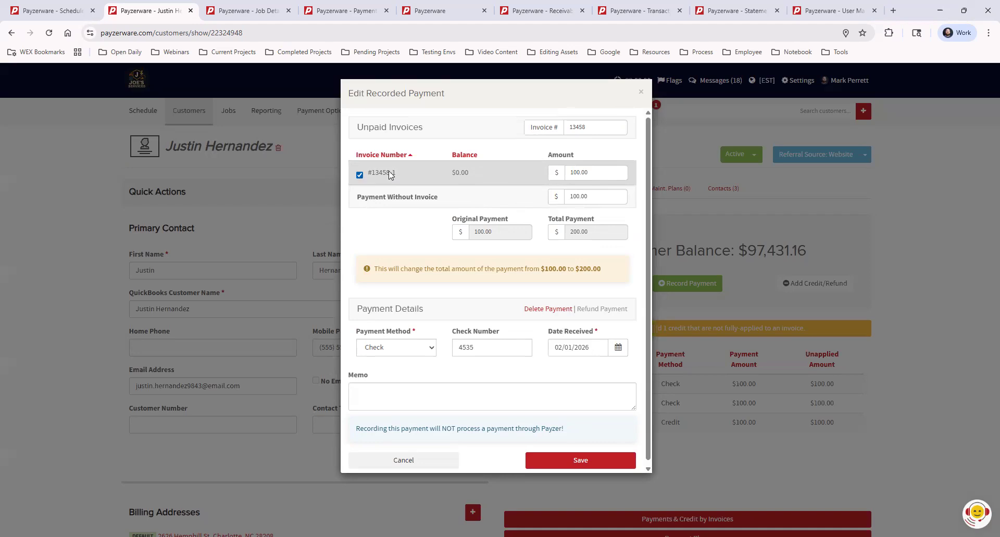
pyautogui.doubleClick(593, 198)
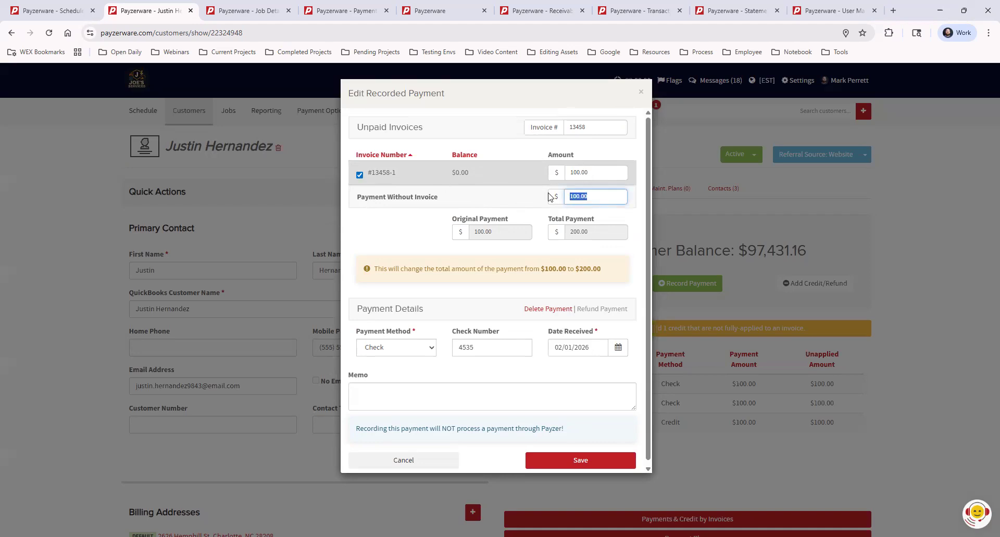
pyautogui.press('BackSpace')
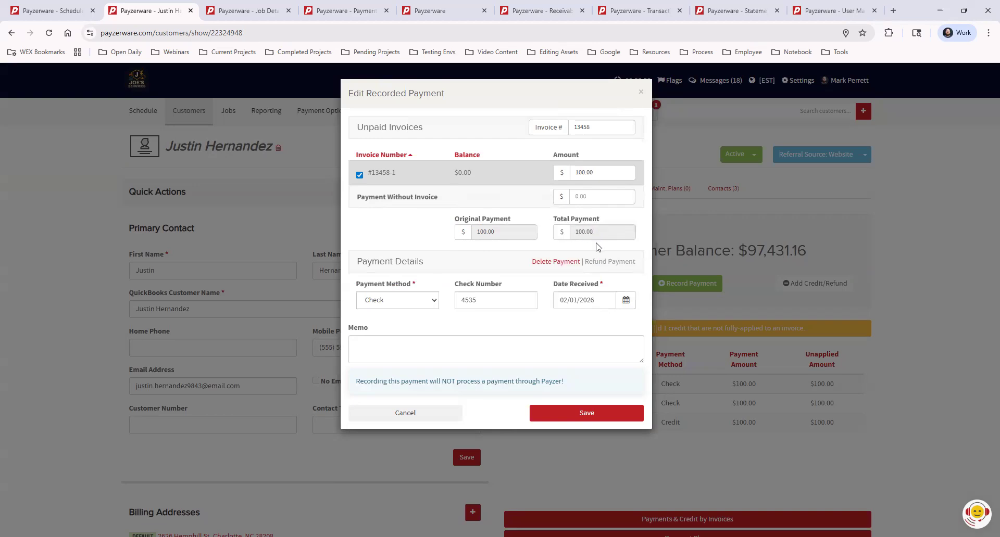
pyautogui.click(580, 414)
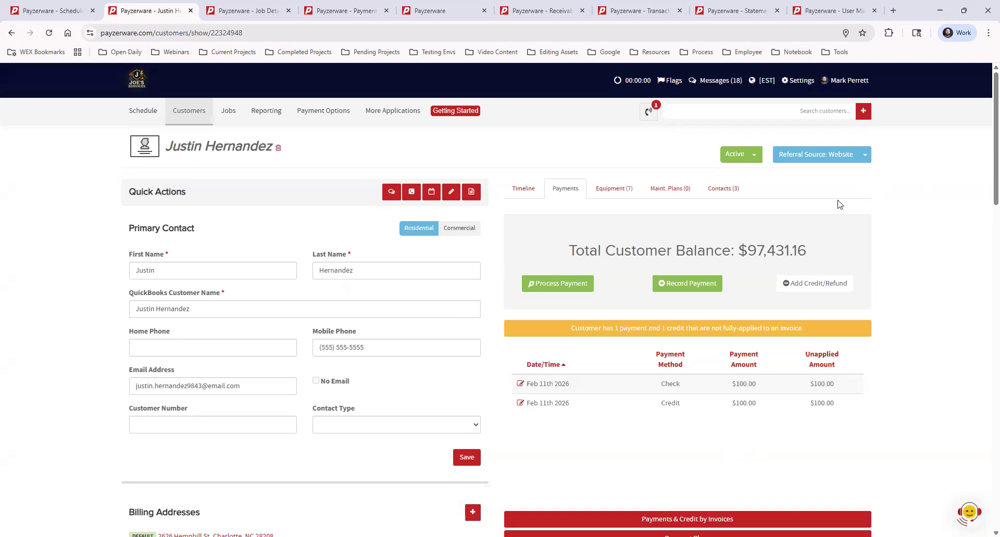
# - Start a new credit/refund for the customer from the Payments tab
pyautogui.click(811, 287)
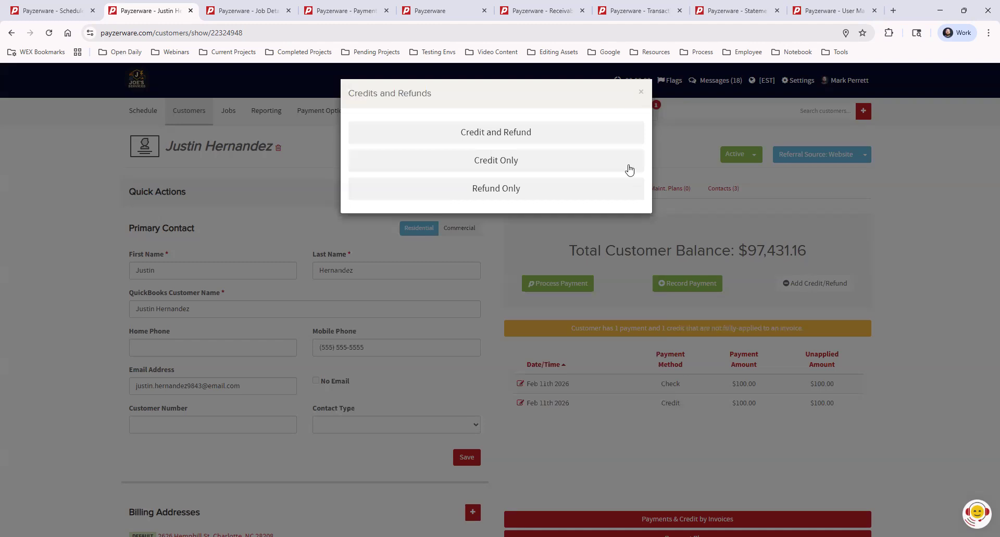
# - Apply a credit-only $50.00 credit to the Service line of invoice #13795-1
pyautogui.click(527, 164)
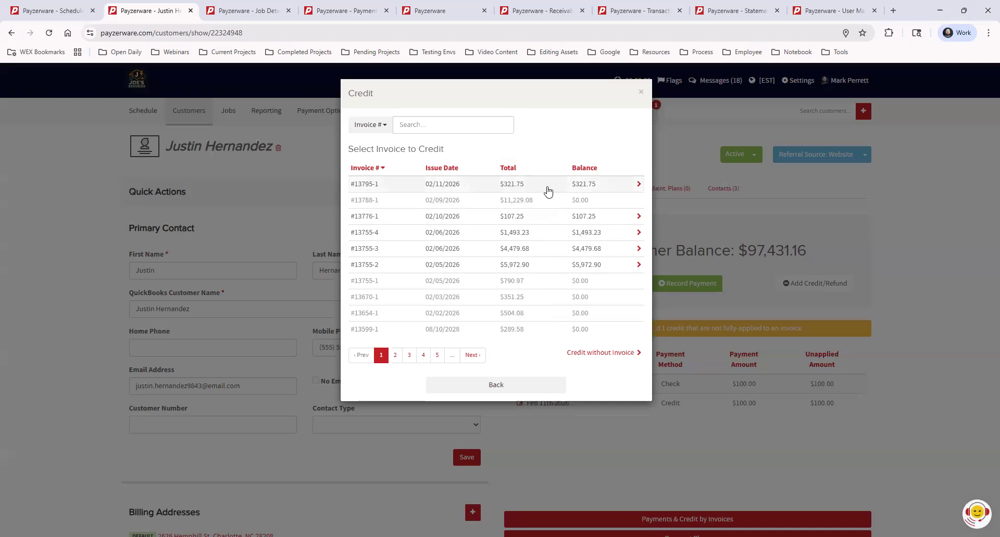
pyautogui.click(514, 185)
pyautogui.click(571, 191)
pyautogui.write('0.50')
pyautogui.write('00')
pyautogui.click(476, 224)
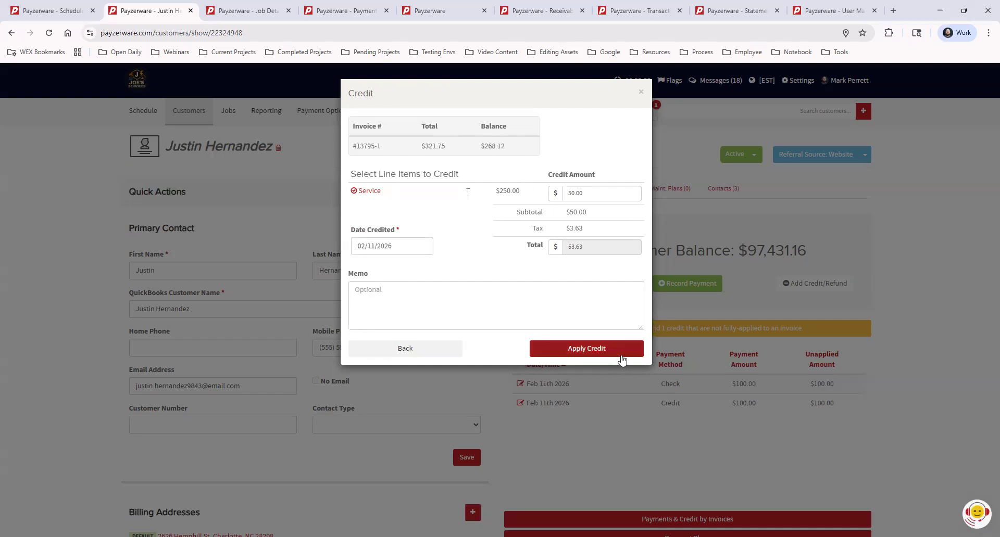
pyautogui.click(599, 355)
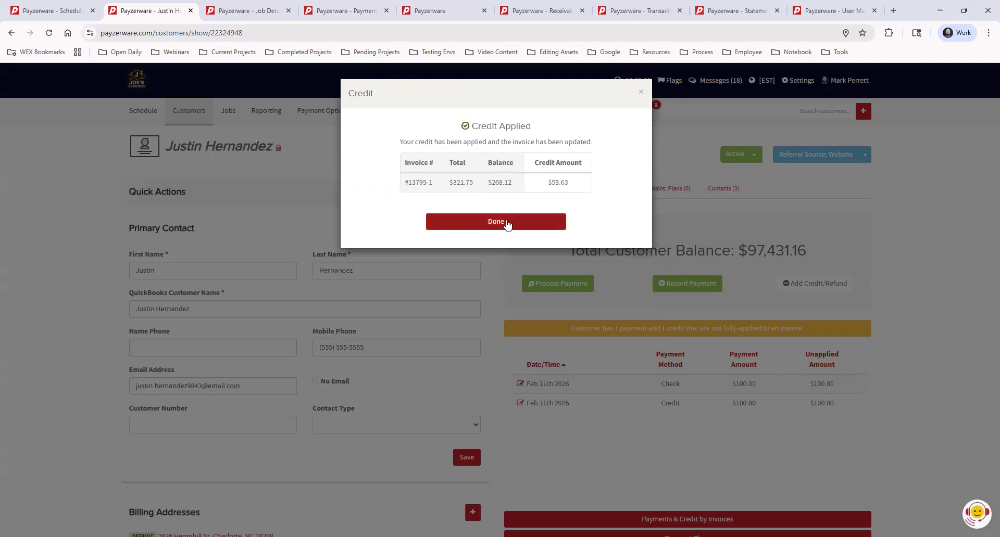
pyautogui.click(508, 224)
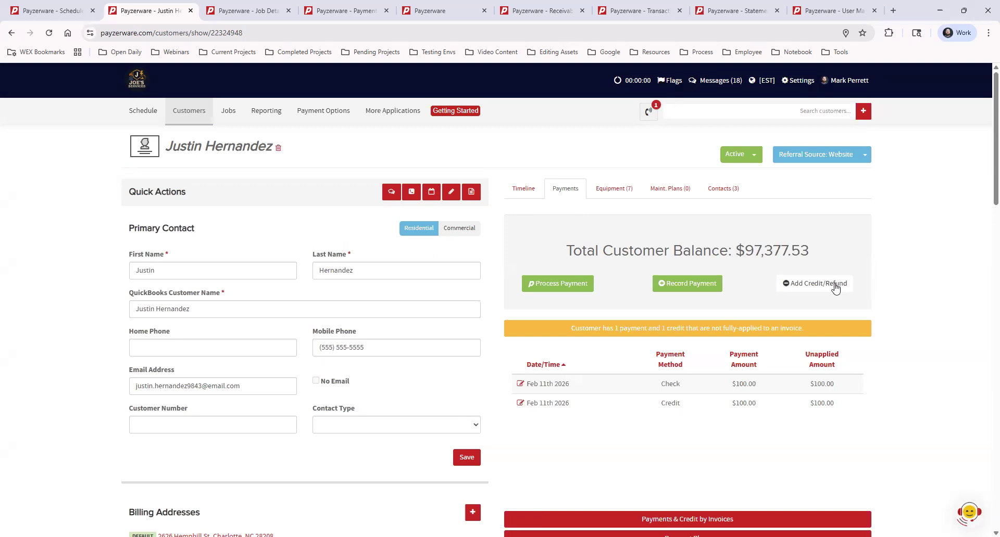
# - Apply a $100.00 credit without invoice with memo 'Spring MP Promo', booked to Income - Job
pyautogui.click(814, 287)
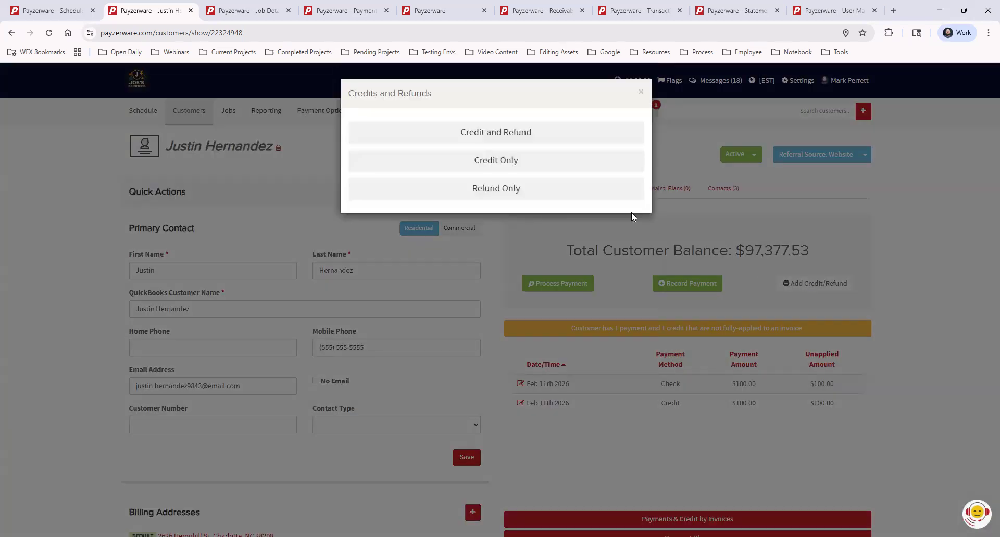
pyautogui.click(527, 163)
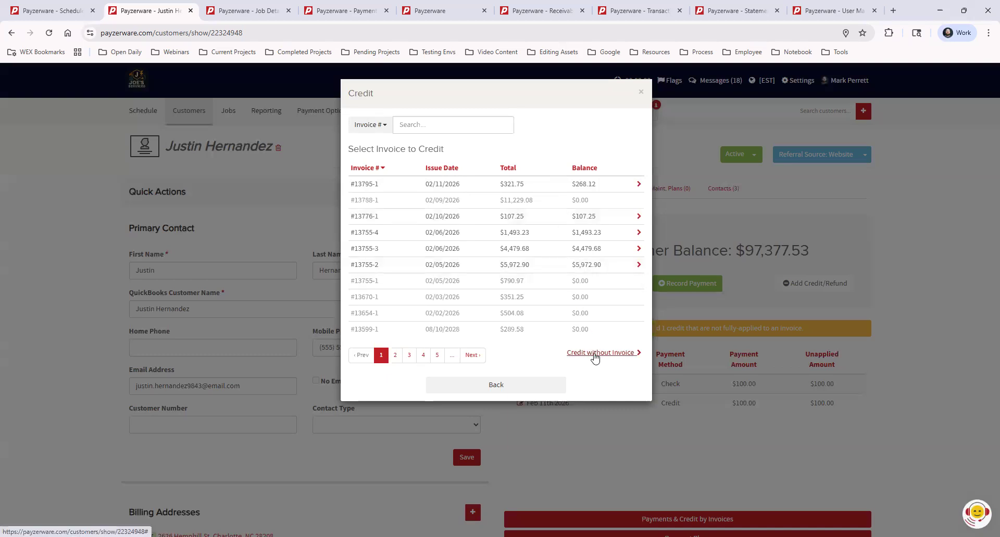
pyautogui.click(595, 354)
pyautogui.click(604, 125)
pyautogui.write('10.00')
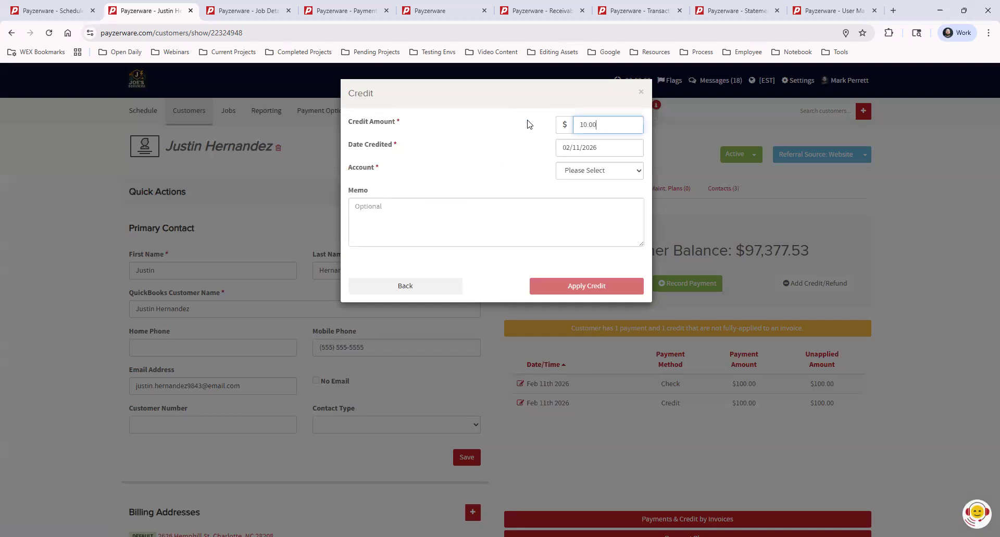
pyautogui.click(481, 215)
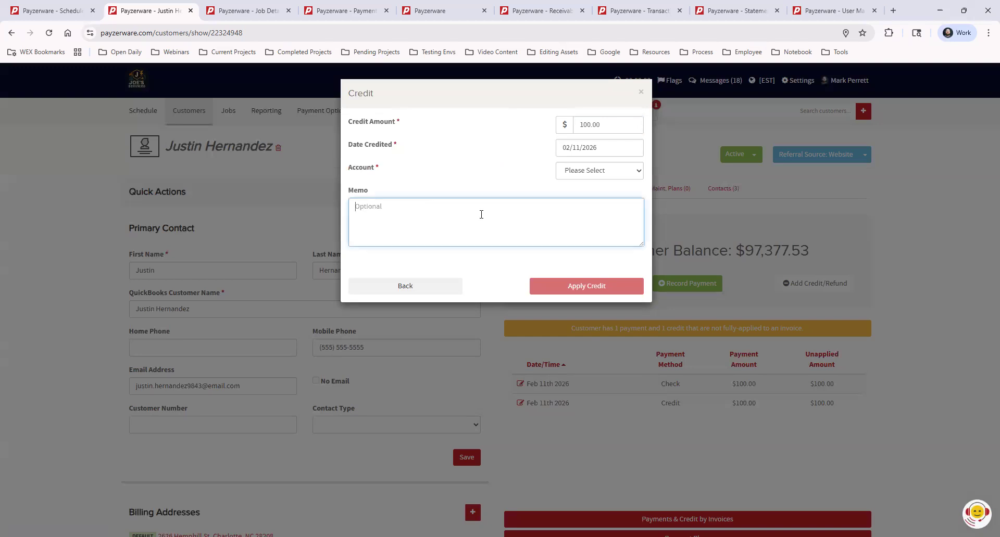
pyautogui.write('Spring MP Propoo')
pyautogui.click(599, 173)
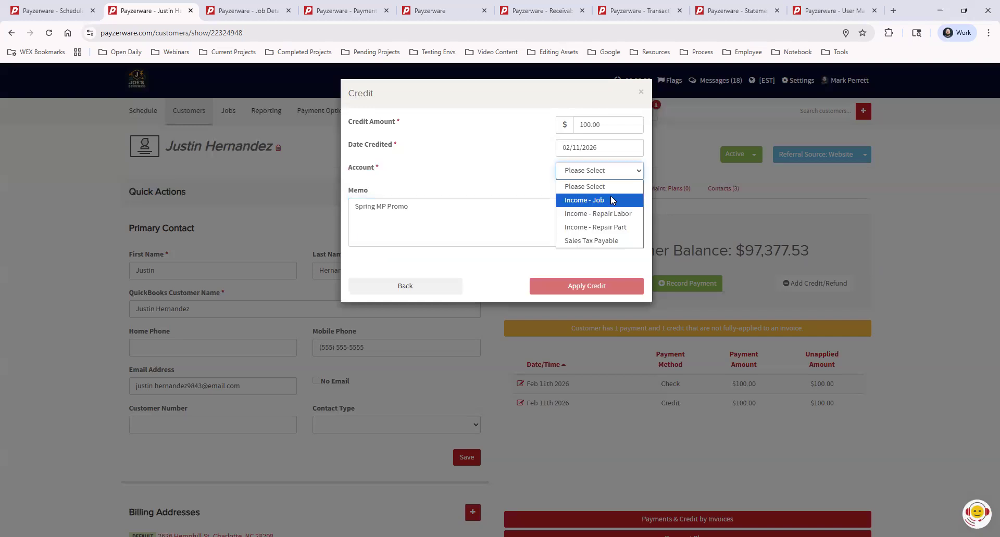
pyautogui.click(613, 201)
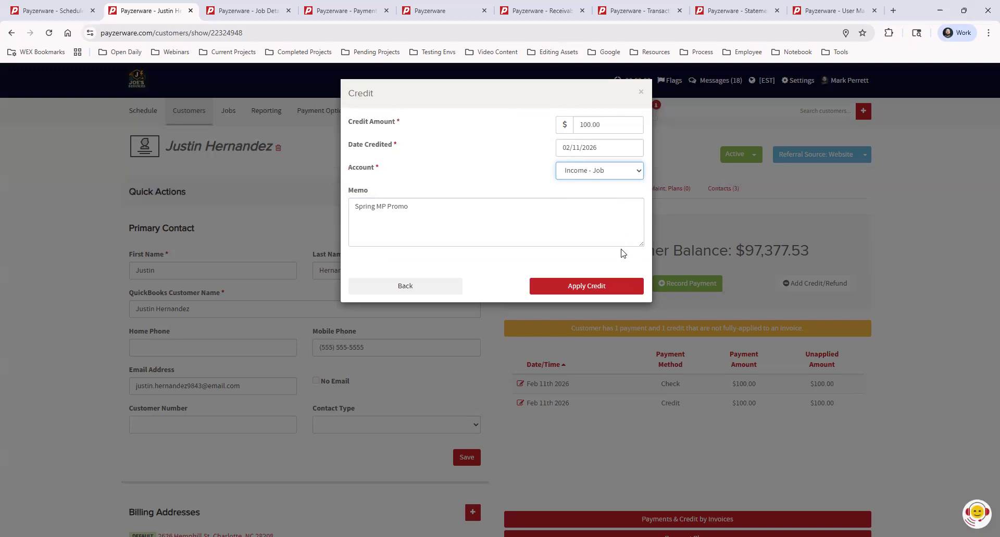
pyautogui.click(590, 290)
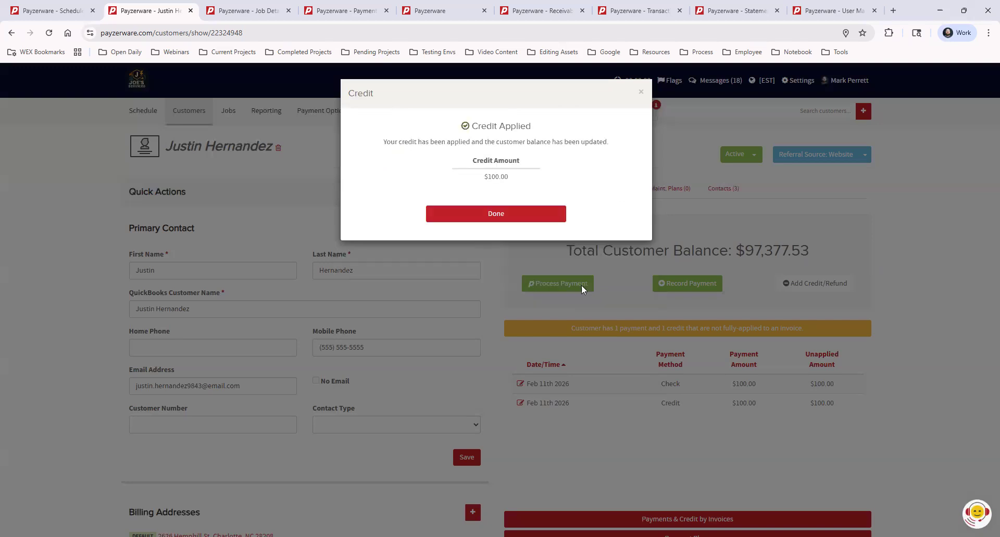
pyautogui.click(544, 216)
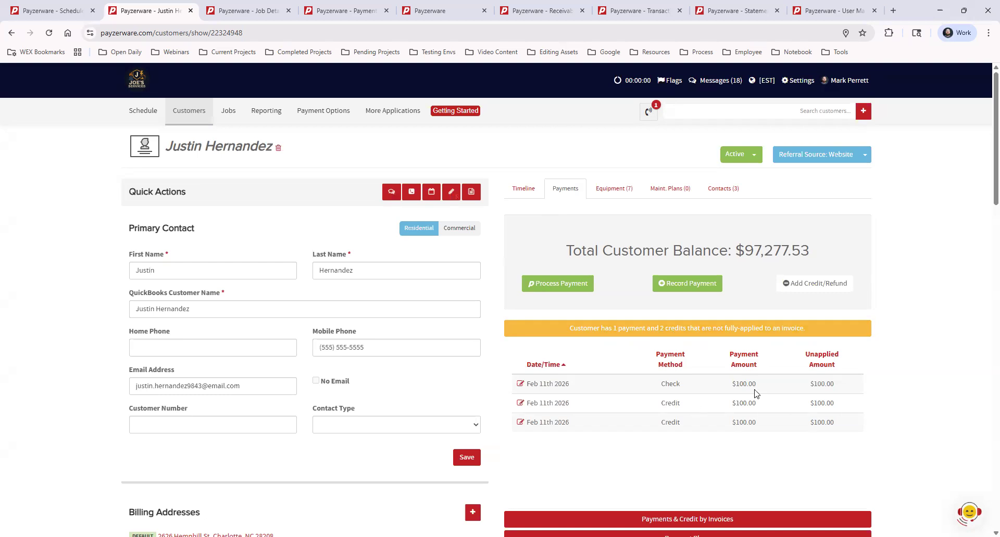
# - Edit the second Feb 11th 2026 $100.00 credit row
pyautogui.click(521, 404)
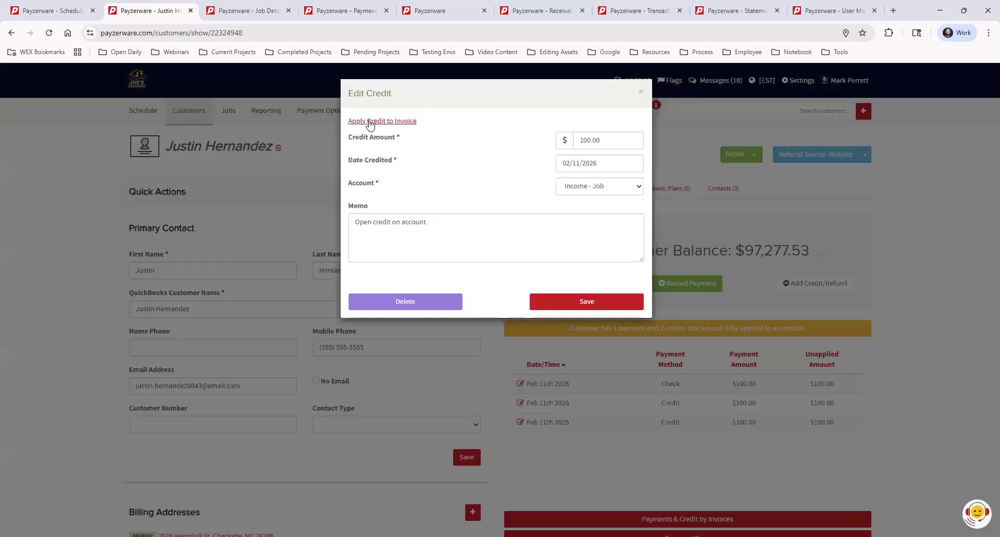
# - Apply the open $100.00 credit to the Service line of invoice #13795-1 and save
pyautogui.click(405, 123)
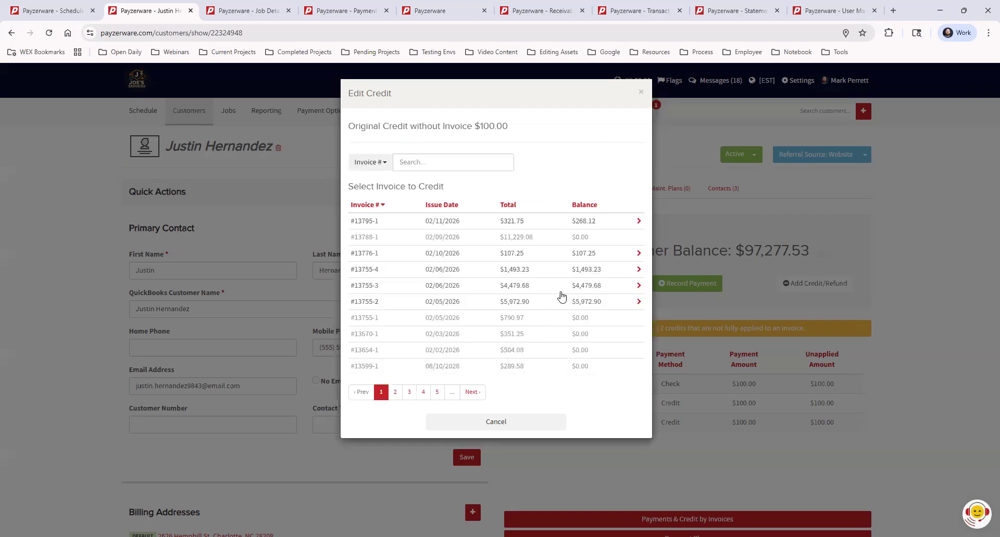
pyautogui.click(520, 222)
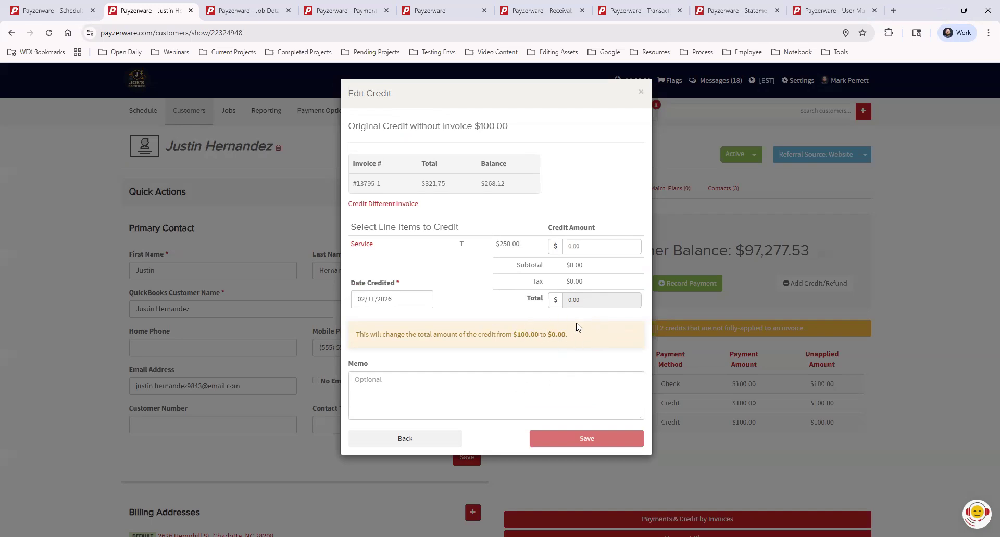
pyautogui.click(591, 245)
pyautogui.moveTo(577, 245); pyautogui.dragTo(547, 247)
pyautogui.write('100.00')
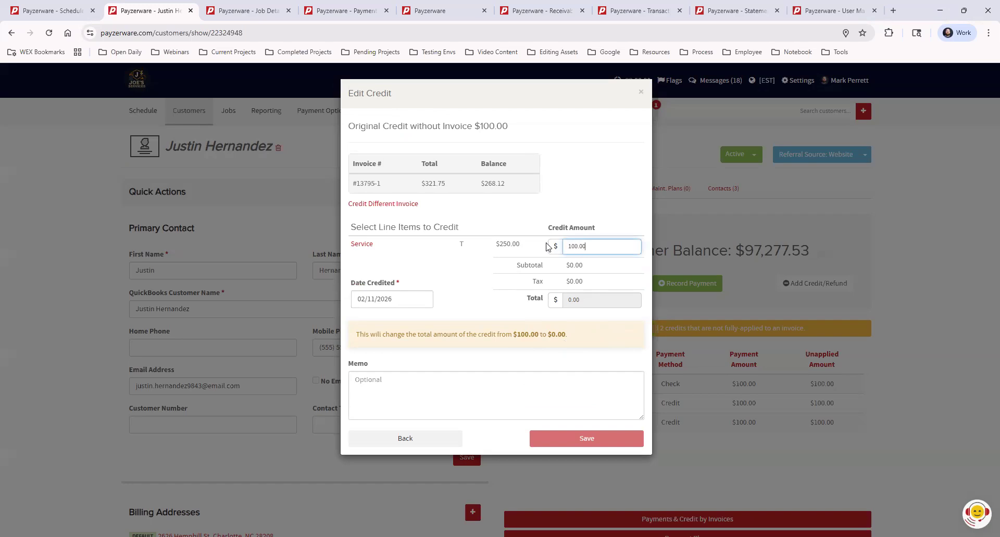
pyautogui.click(474, 273)
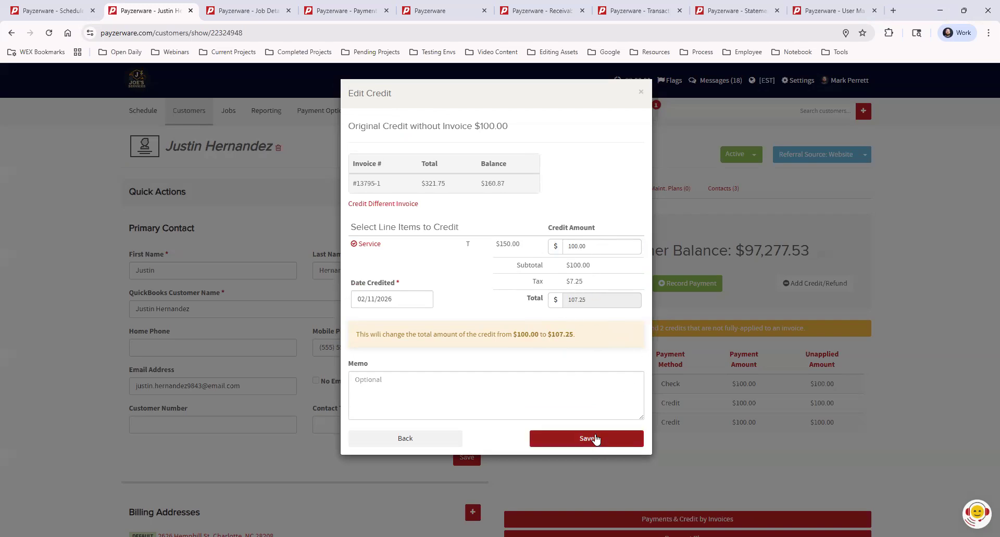
pyautogui.click(640, 95)
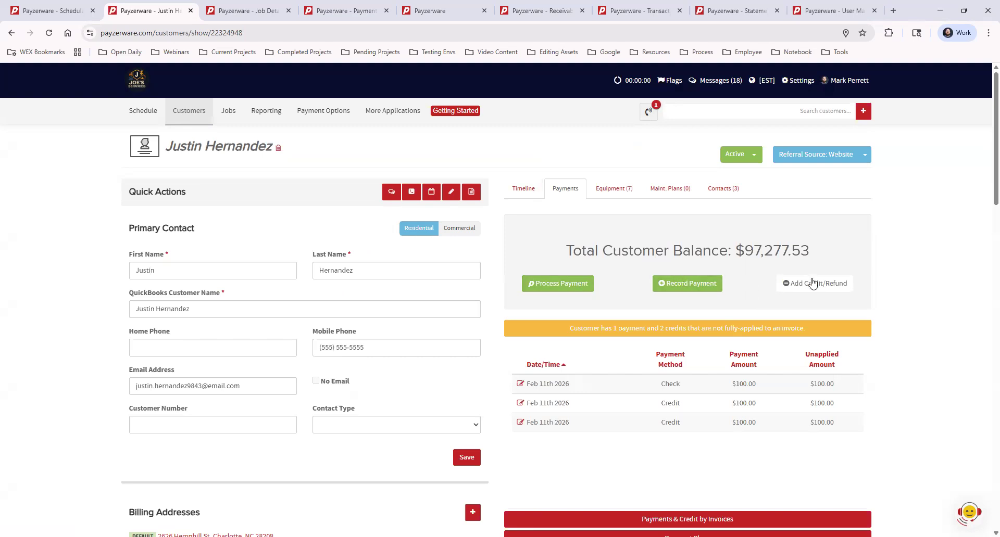
# - Hide unapplied payments and expand Payments by Invoice, Payment Plans, Stored Accounts and Statement History
pyautogui.click(721, 329)
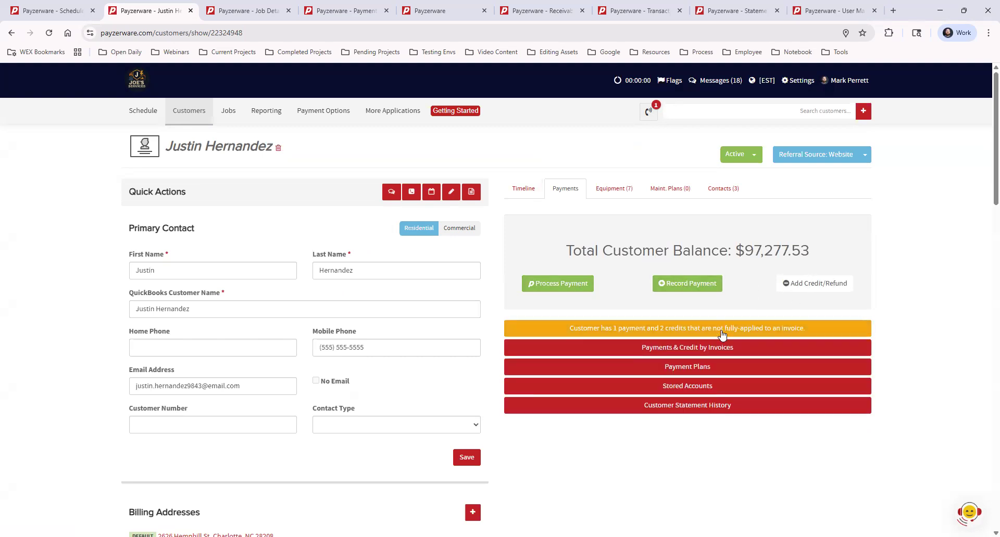
pyautogui.click(690, 352)
pyautogui.scroll(-3, 708, 377)
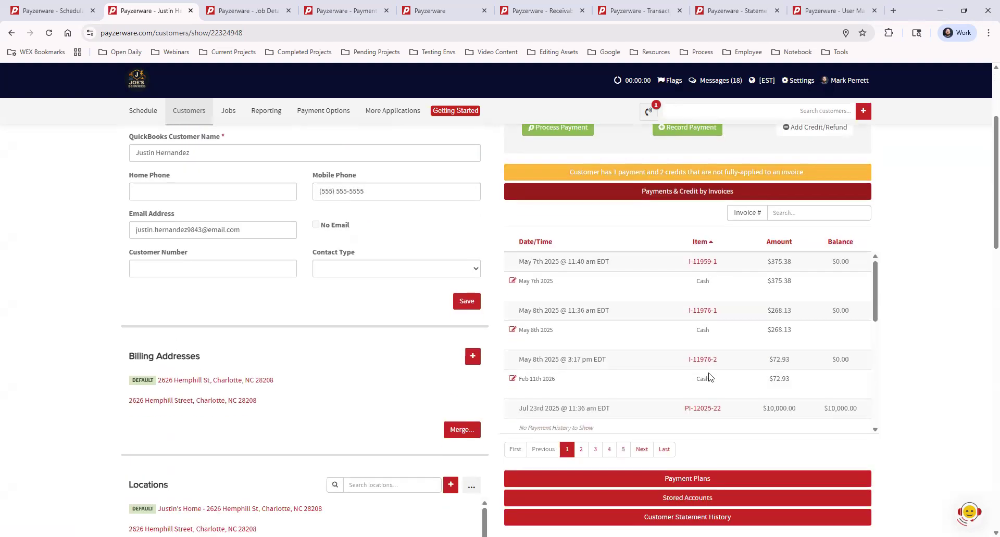
pyautogui.click(696, 475)
pyautogui.scroll(-2, 694, 353)
pyautogui.scroll(-7, 877, 328)
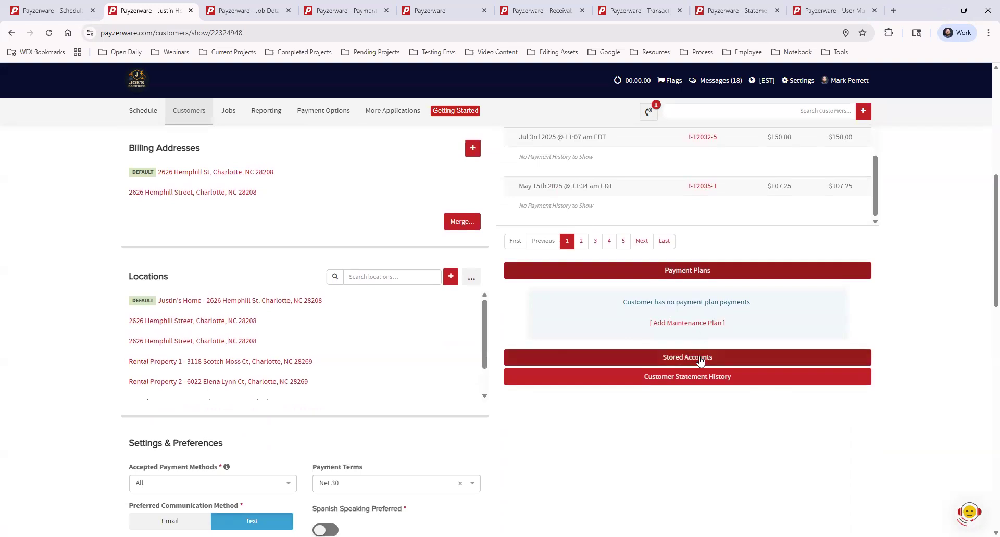
pyautogui.click(700, 361)
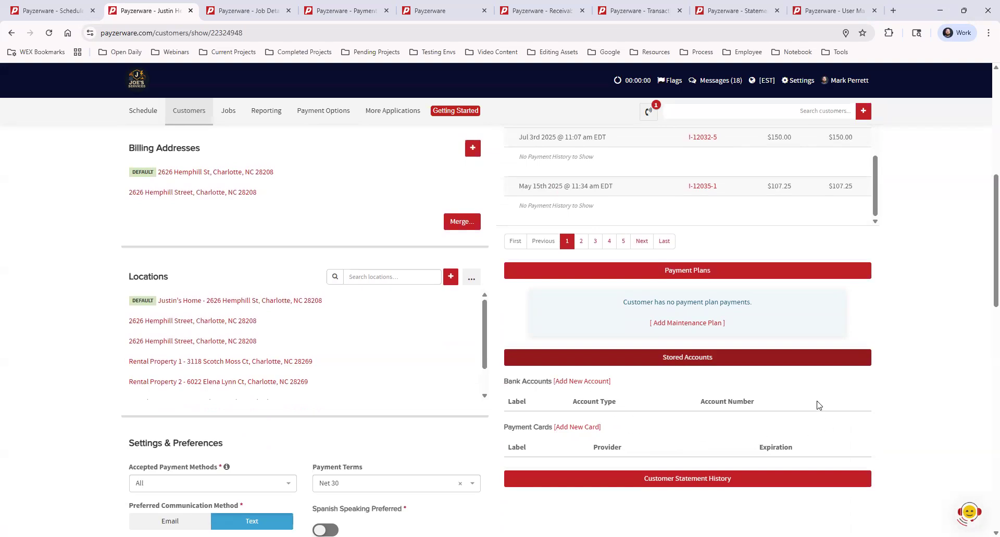
pyautogui.scroll(-2, 807, 412)
pyautogui.click(695, 376)
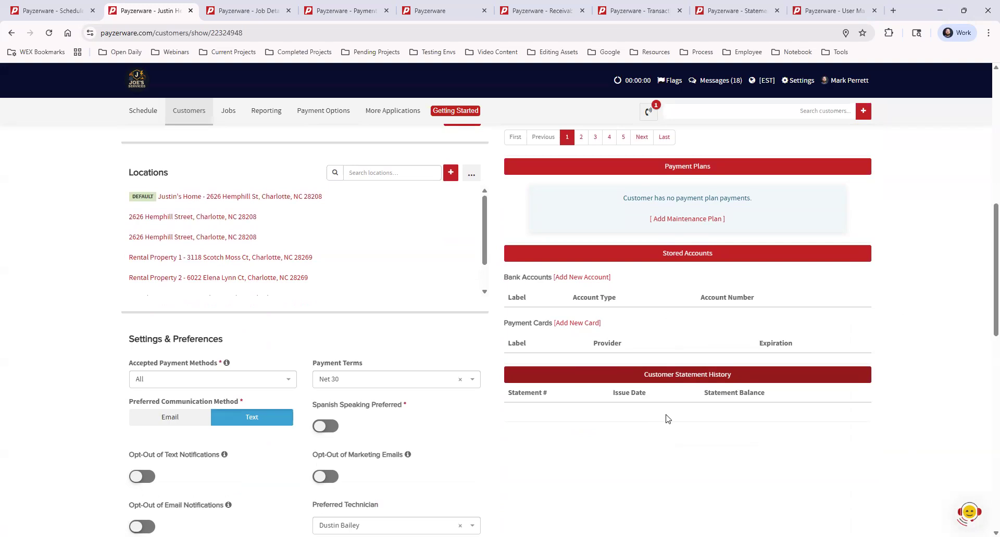
pyautogui.scroll(9, 670, 419)
# - Collapse the four expanded payment and statement sections again
pyautogui.click(637, 347)
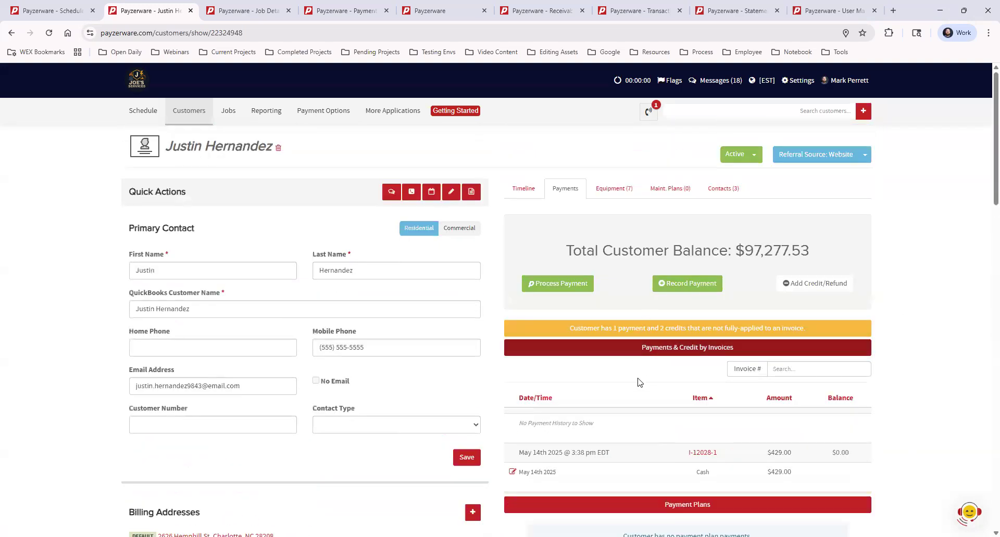
pyautogui.click(635, 373)
pyautogui.click(604, 386)
pyautogui.click(583, 405)
pyautogui.scroll(-10, 319, 390)
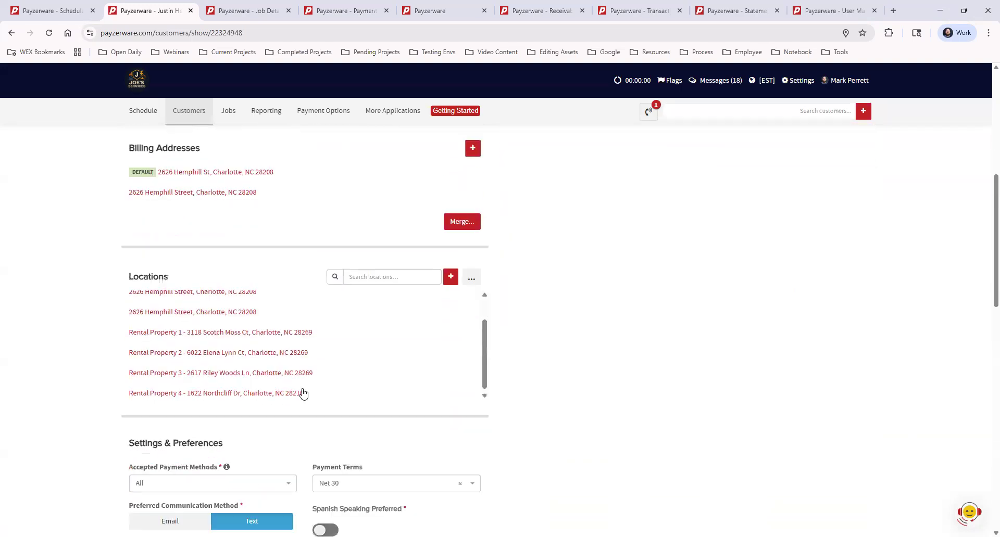
pyautogui.scroll(-2, 304, 394)
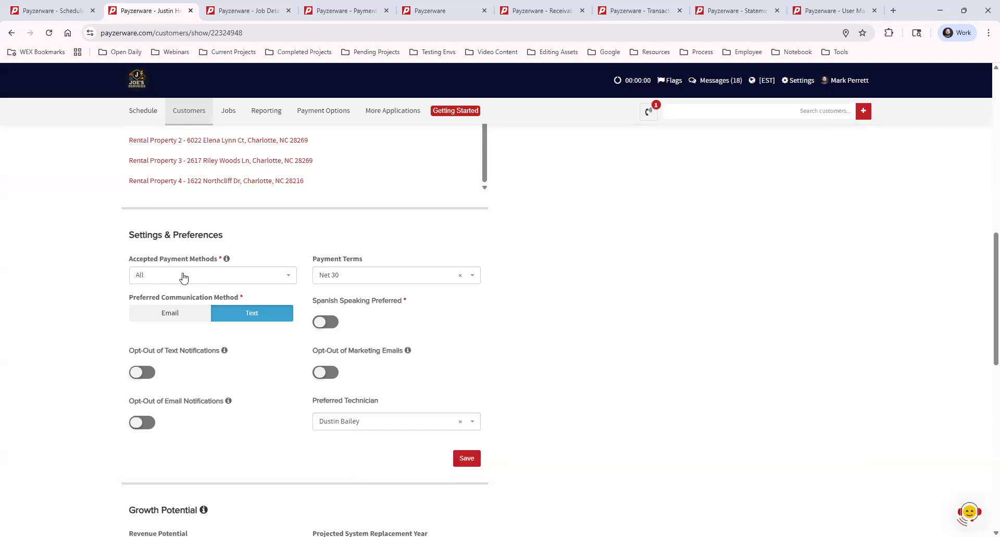
pyautogui.click(155, 279)
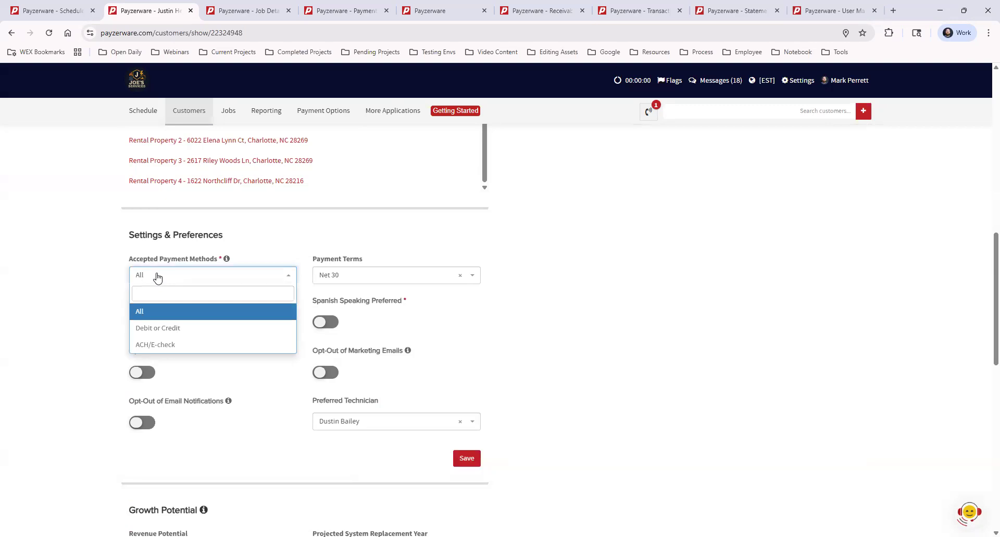
pyautogui.click(172, 345)
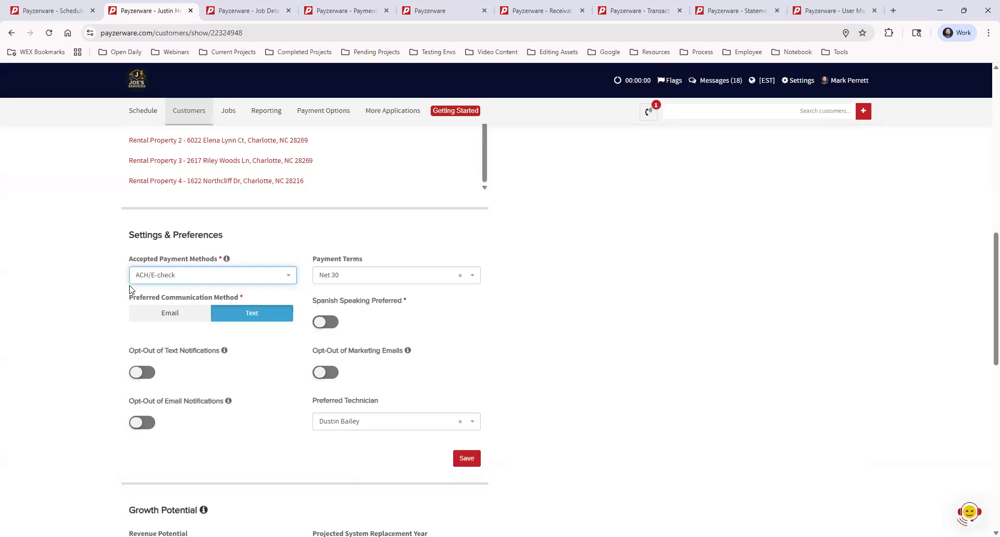
pyautogui.click(215, 280)
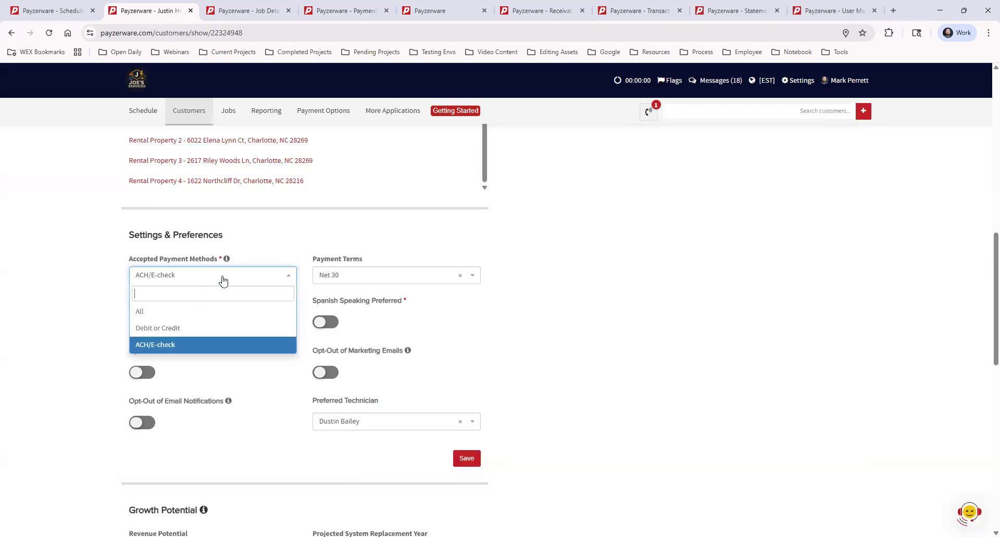
pyautogui.click(176, 314)
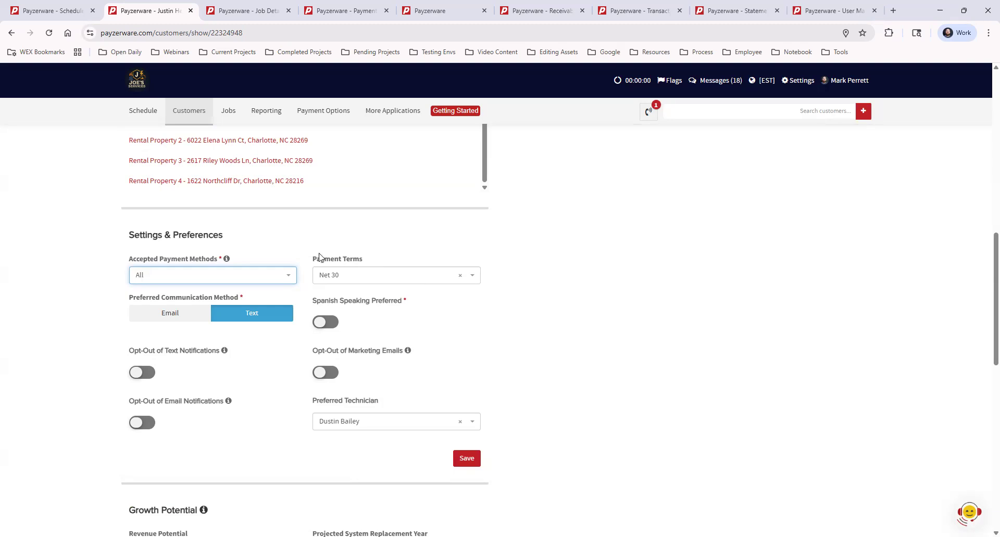
pyautogui.click(349, 278)
pyautogui.click(815, 373)
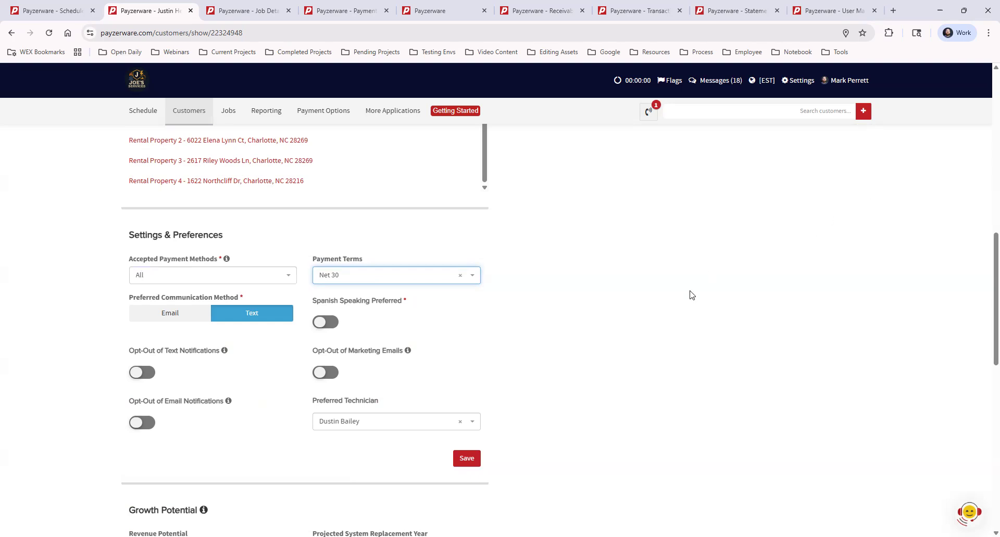
pyautogui.scroll(12, 690, 294)
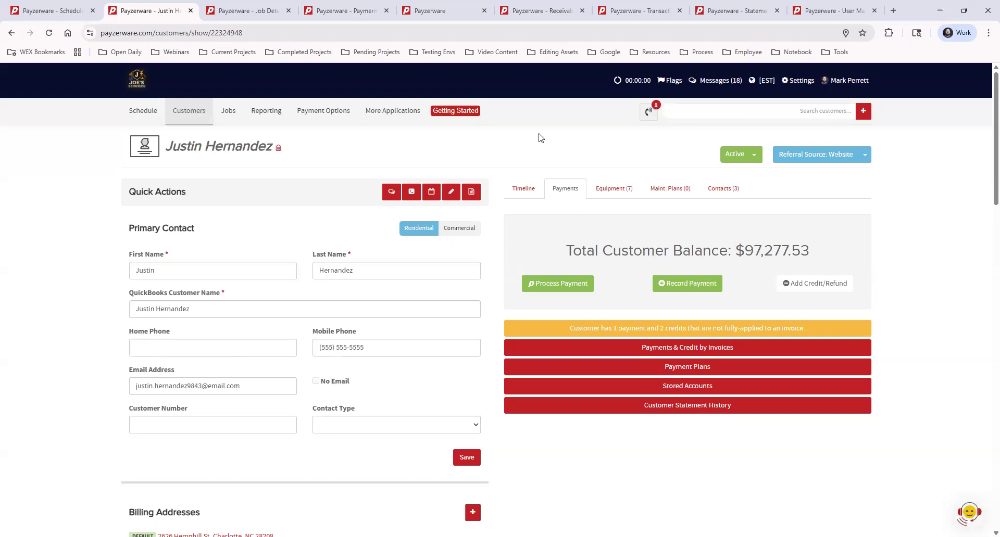
# - Open invoice I-13795-1 from the Invoices & Payments section of job #13795's details
pyautogui.click(244, 10)
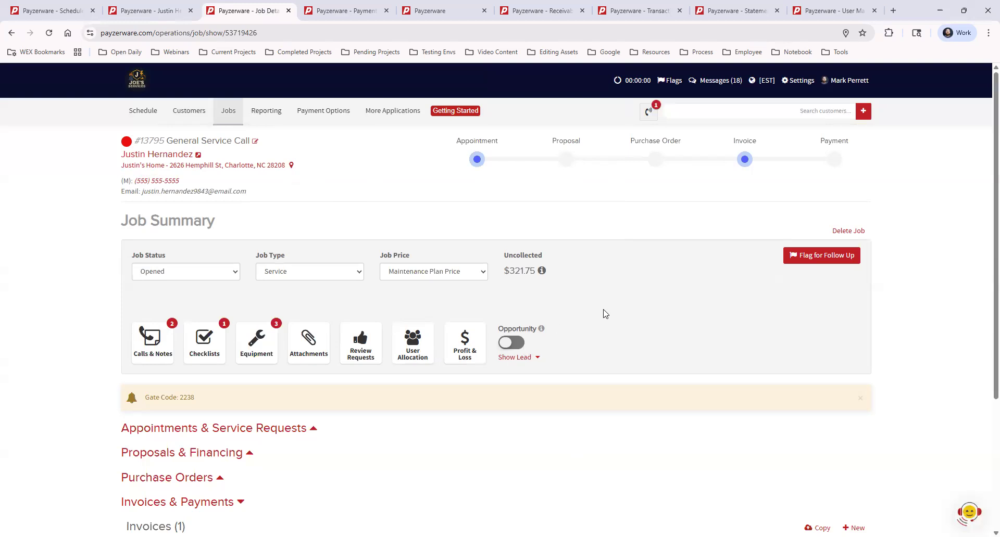
pyautogui.scroll(-3, 614, 309)
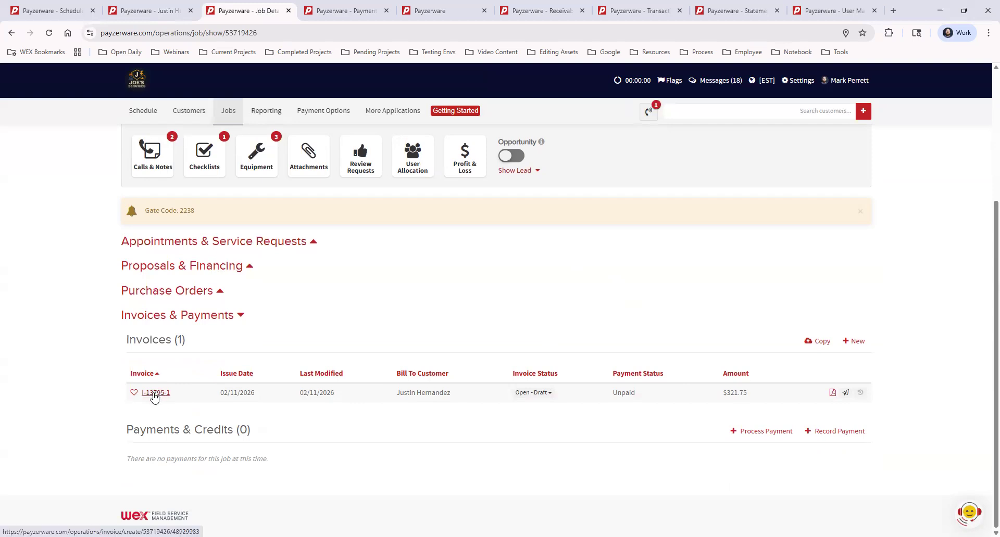
pyautogui.click(221, 316)
pyautogui.click(212, 473)
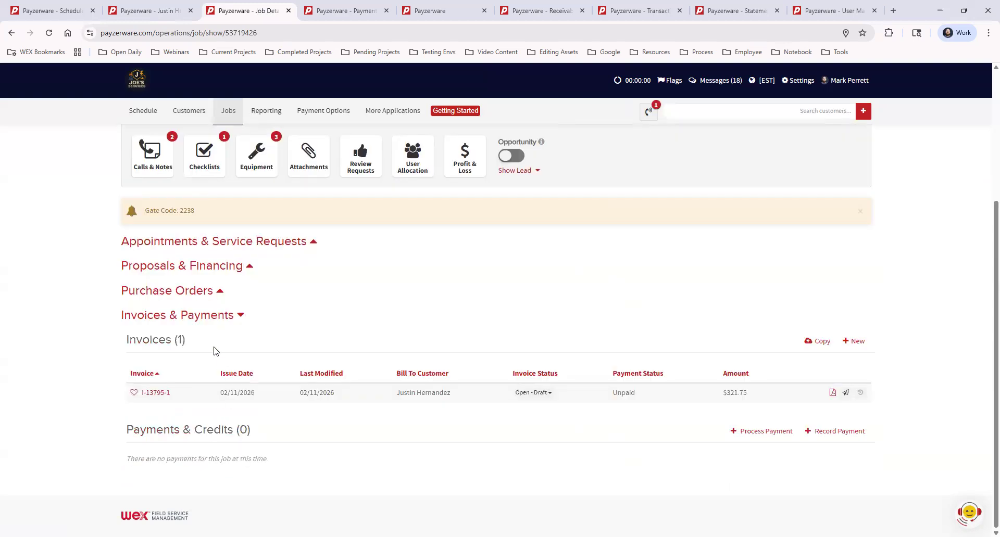
pyautogui.click(156, 394)
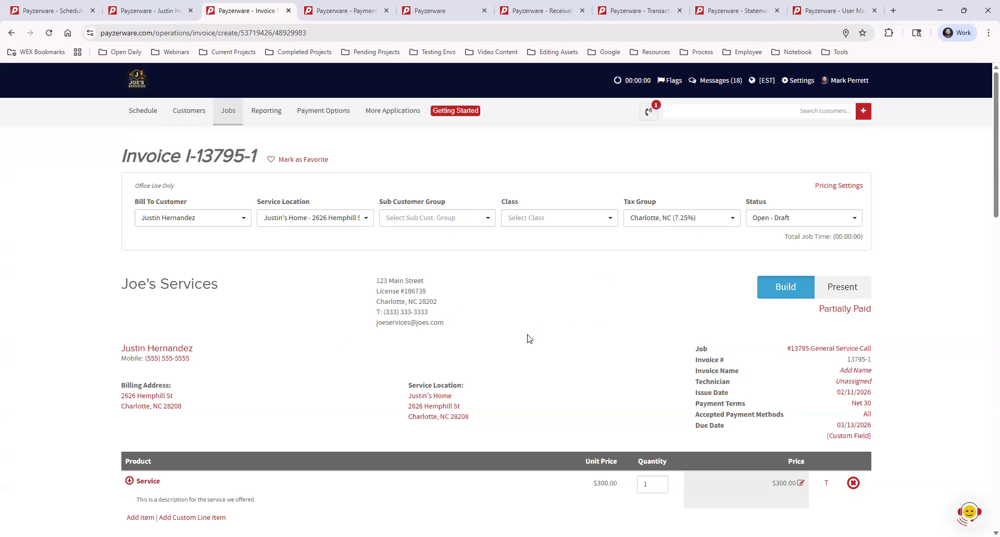
# - Leave the invoice status at Open - Draft
pyautogui.click(828, 219)
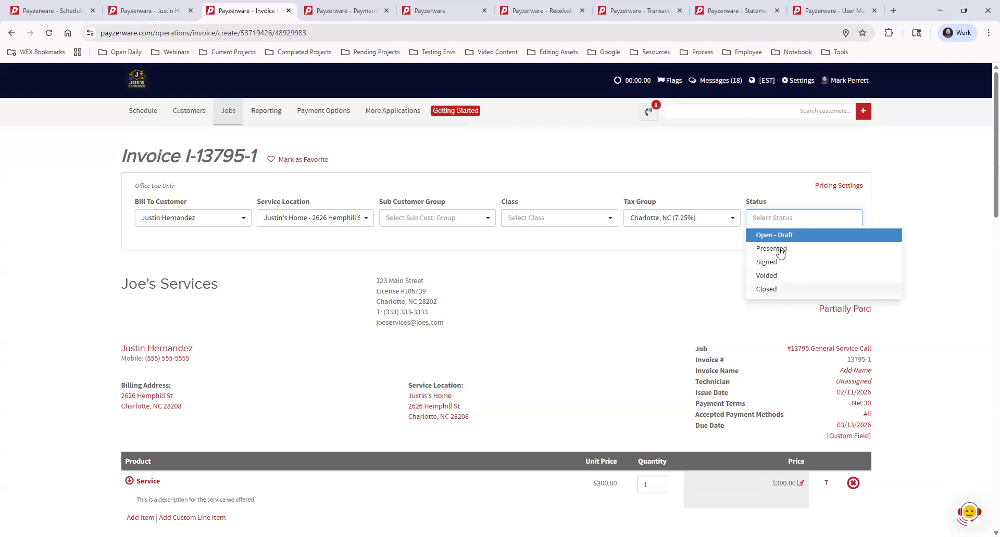
pyautogui.click(924, 211)
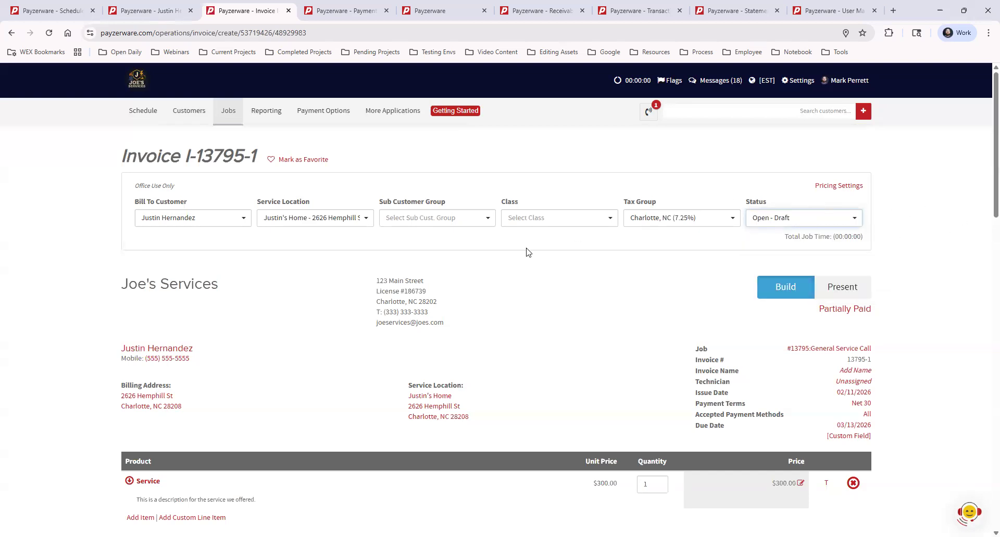
pyautogui.scroll(-5, 535, 313)
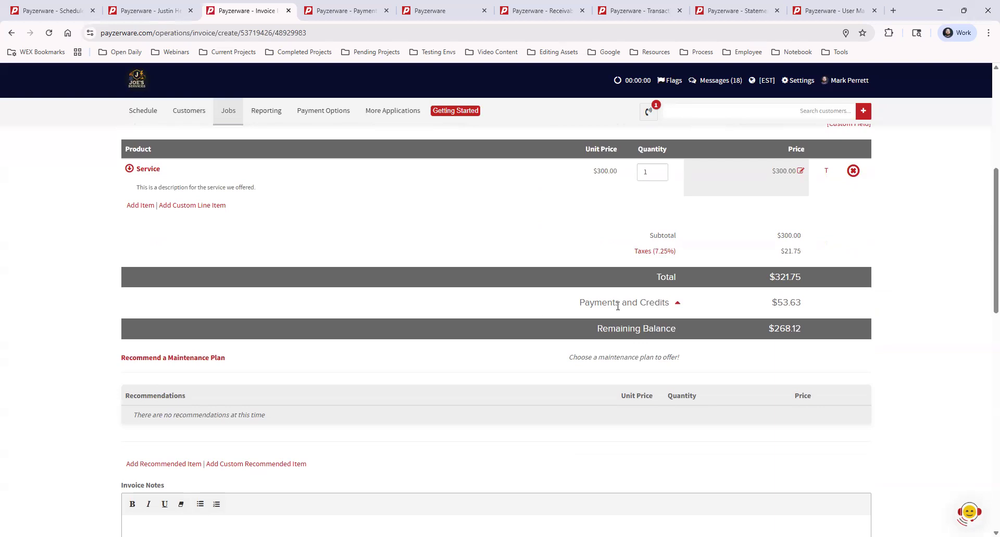
# - Review the 02/11/2026 53.63 credit in the payments breakdown, then scroll to the contract terms
pyautogui.click(677, 304)
pyautogui.moveTo(608, 323); pyautogui.dragTo(770, 324)
pyautogui.click(780, 323)
pyautogui.doubleClick(790, 323)
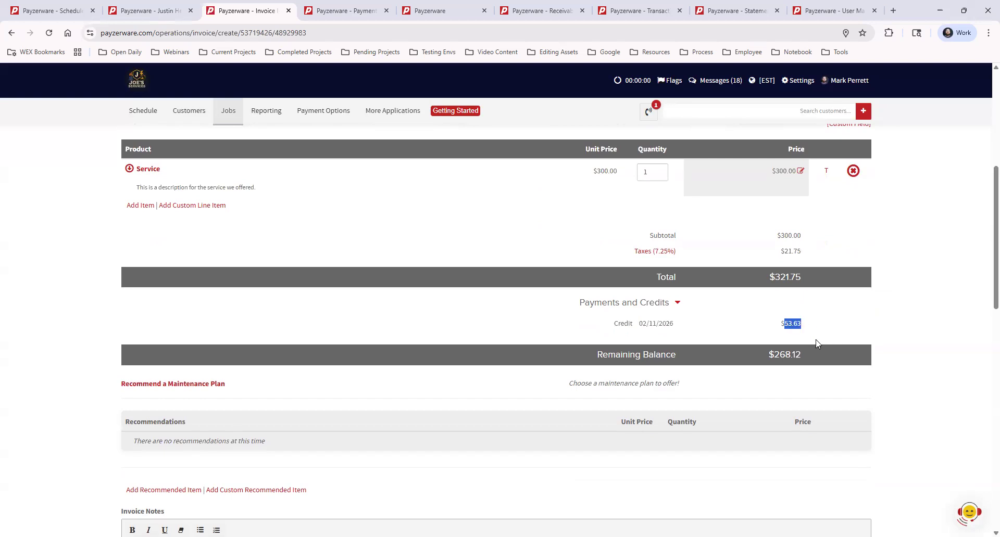
pyautogui.click(827, 337)
pyautogui.scroll(-10, 927, 294)
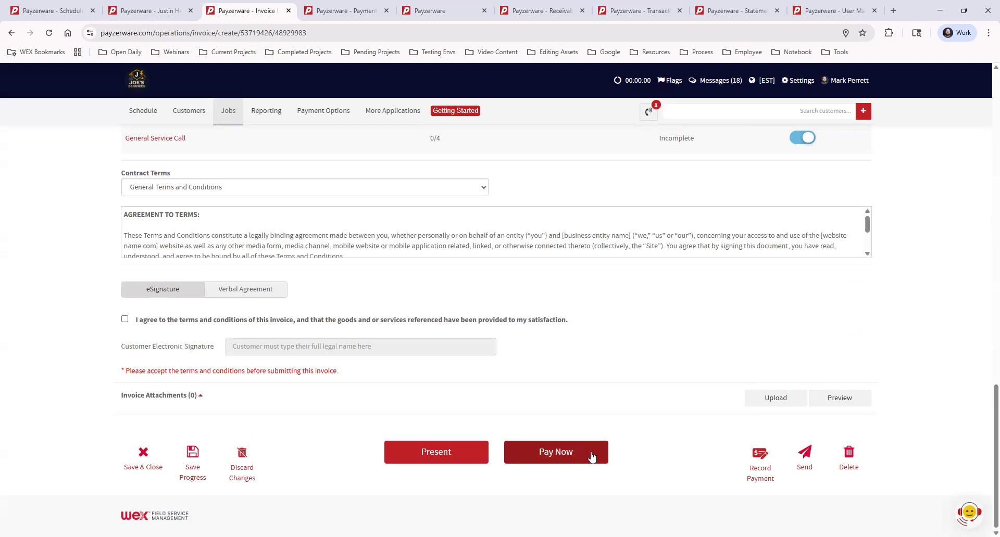
# - Text invoice #13795-1 to the customer's phone number and close the send dialog
pyautogui.click(805, 455)
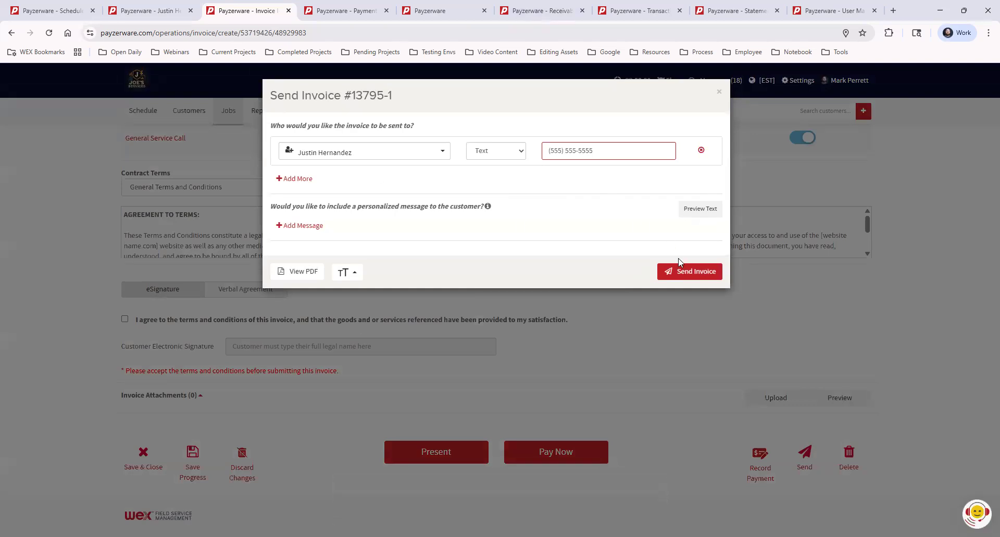
pyautogui.click(684, 273)
pyautogui.click(719, 92)
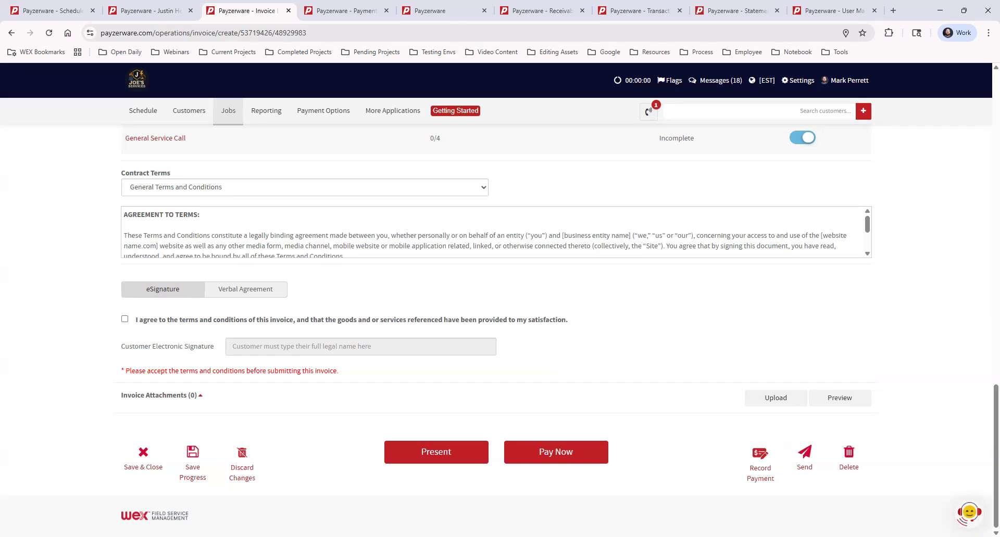
pyautogui.click(359, 12)
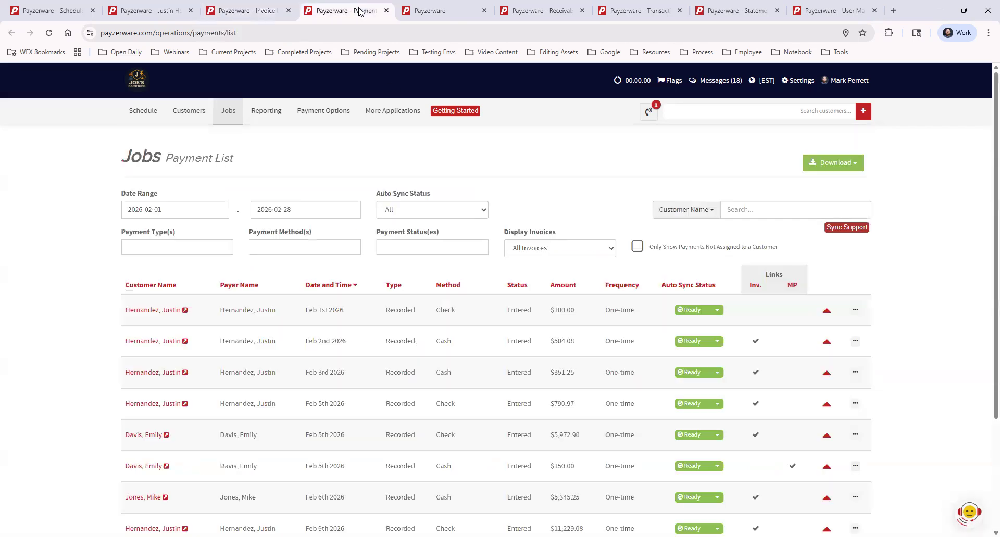
# - Open the Jobs Payment List and check its Payment Type, Method, Status and search-field options
pyautogui.click(225, 109)
pyautogui.click(180, 243)
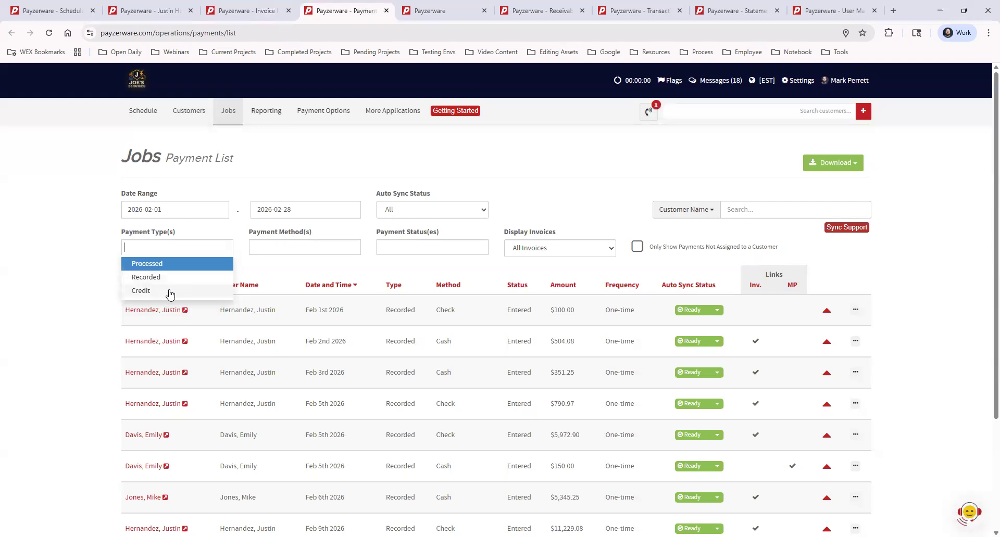
pyautogui.click(323, 248)
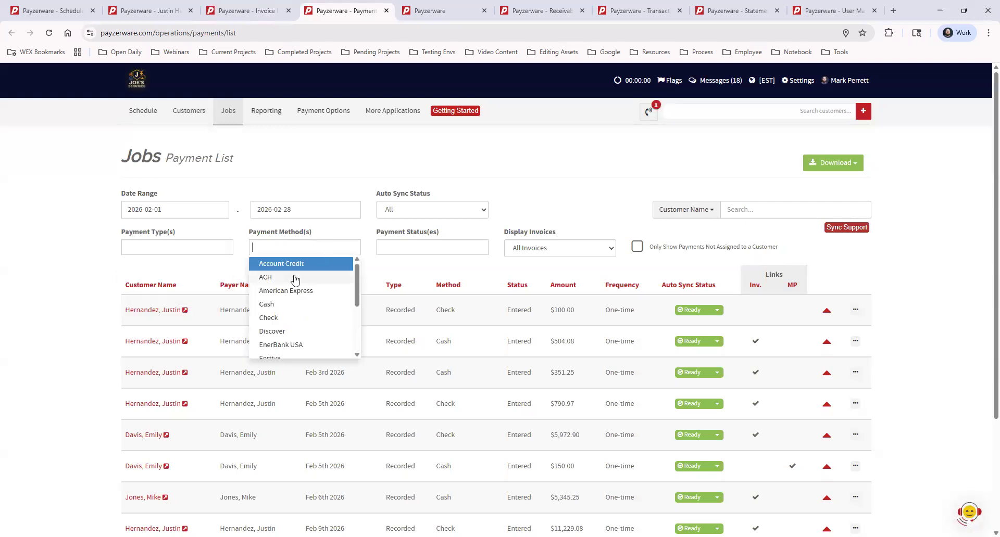
pyautogui.click(408, 247)
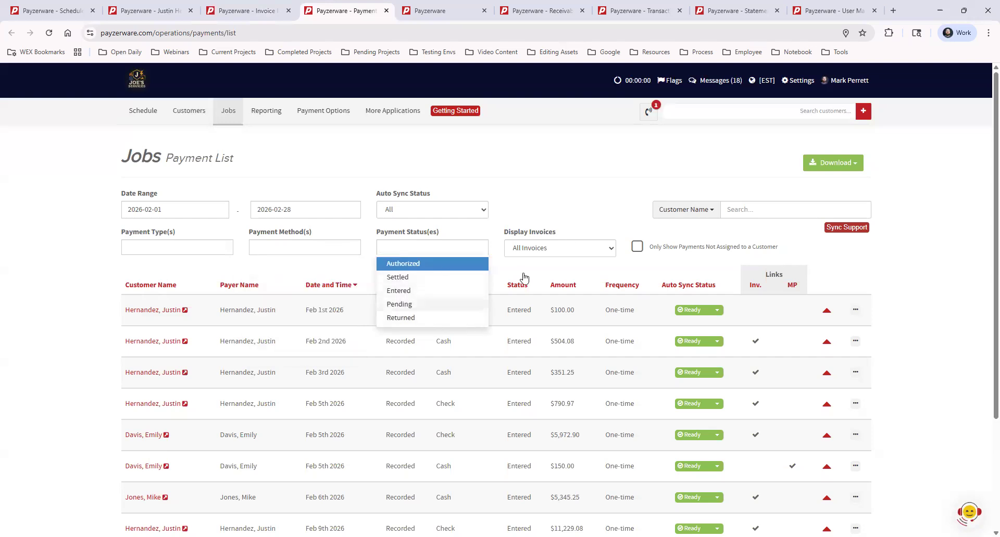
pyautogui.click(662, 214)
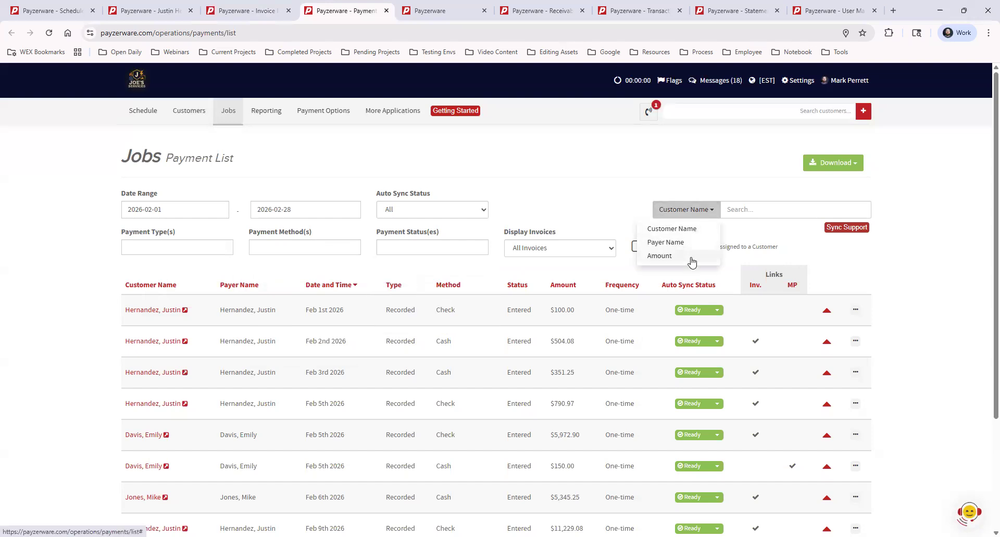
pyautogui.click(595, 164)
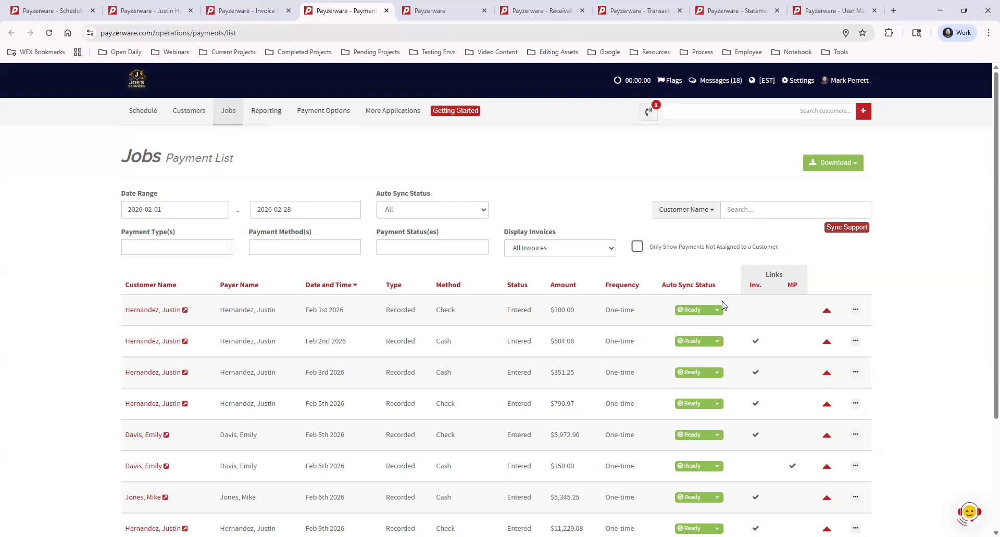
# - Tick 'Only Show Payments Not Assigned to a Customer', leaving the payment list empty
pyautogui.moveTo(701, 320)
pyautogui.moveTo(722, 468)
pyautogui.click(637, 248)
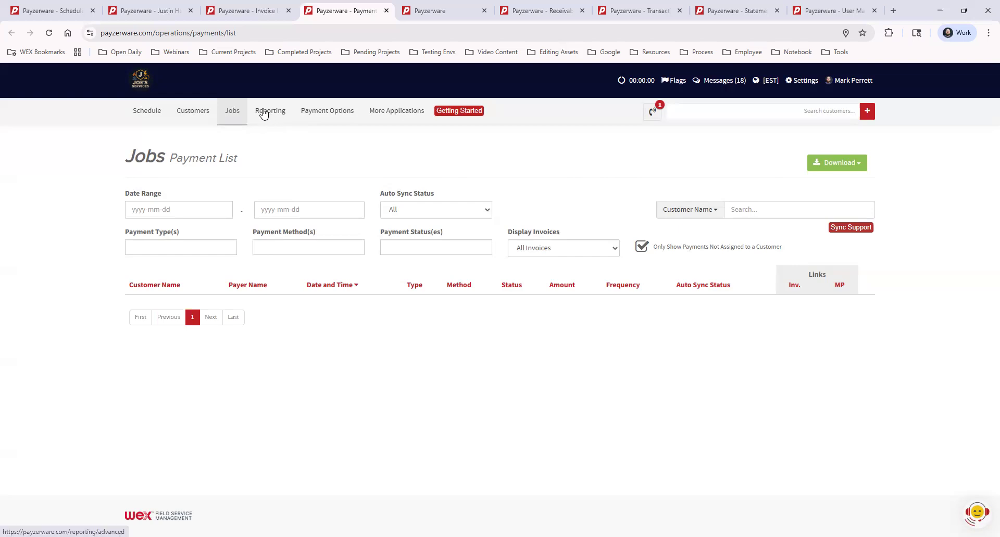
# - Open the Receivables report for 2026-02-01 to 2026-02-11 and scroll through its invoices
pyautogui.click(464, 12)
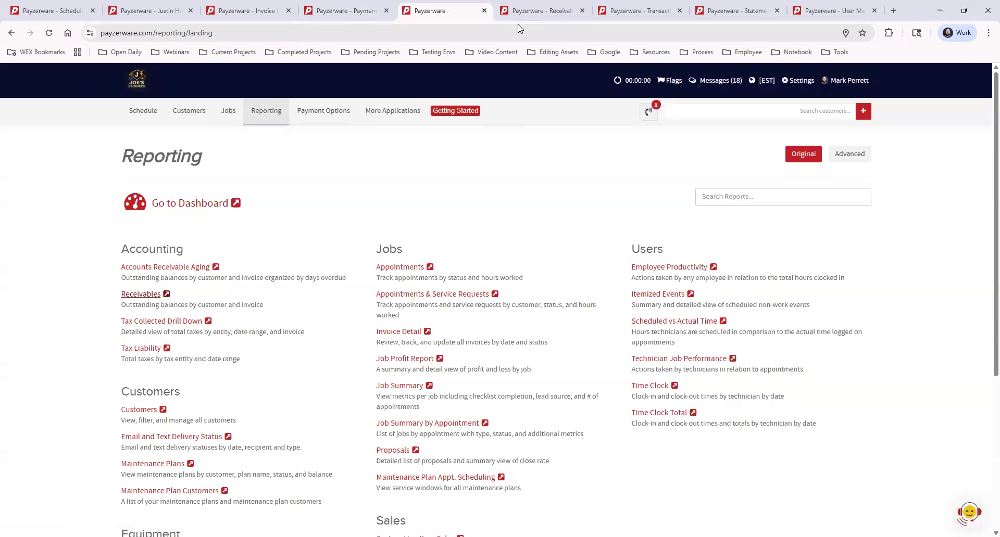
pyautogui.click(525, 12)
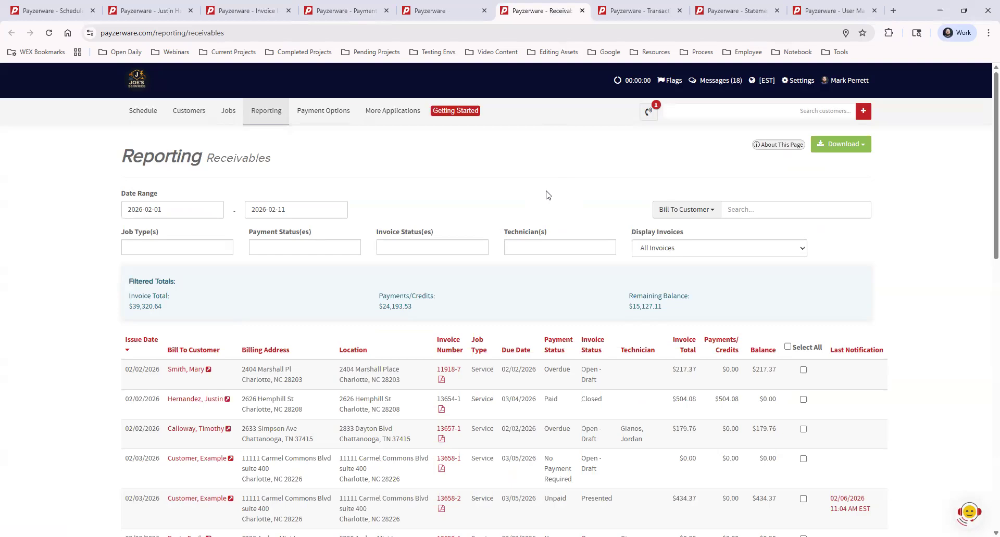
pyautogui.scroll(-2, 505, 307)
pyautogui.scroll(-5, 519, 344)
pyautogui.scroll(10, 518, 344)
# - Filter the receivables to Overdue invoices and select all eight of them
pyautogui.click(285, 246)
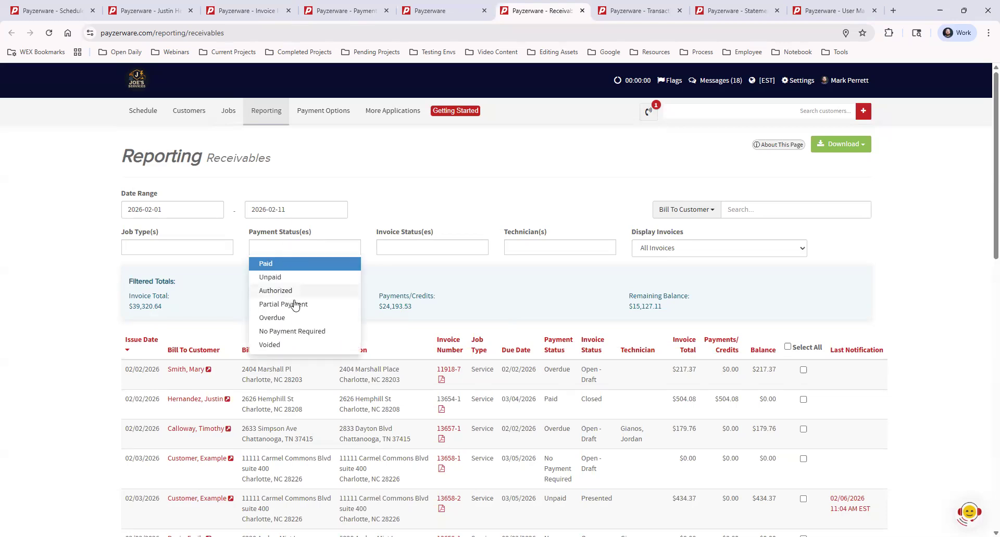
pyautogui.click(289, 318)
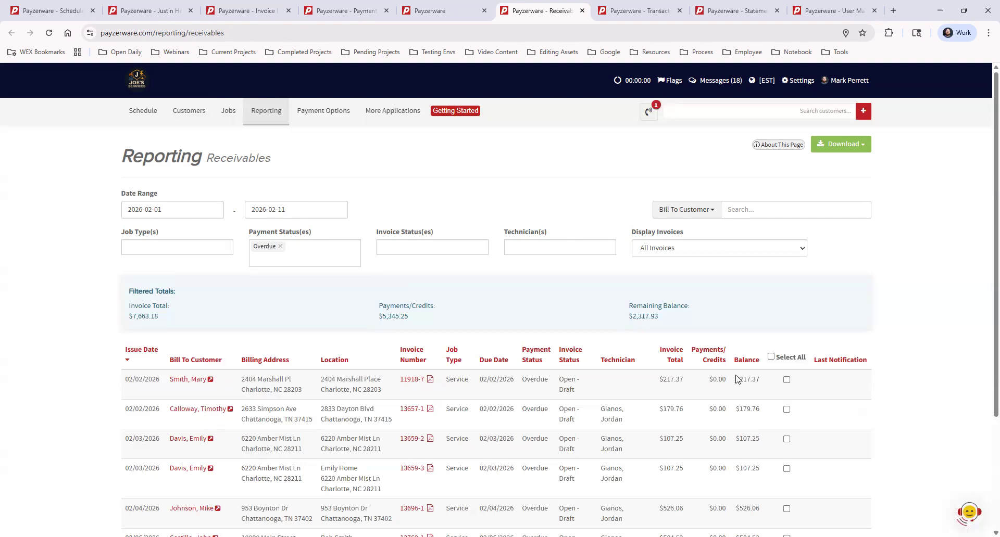
pyautogui.click(771, 358)
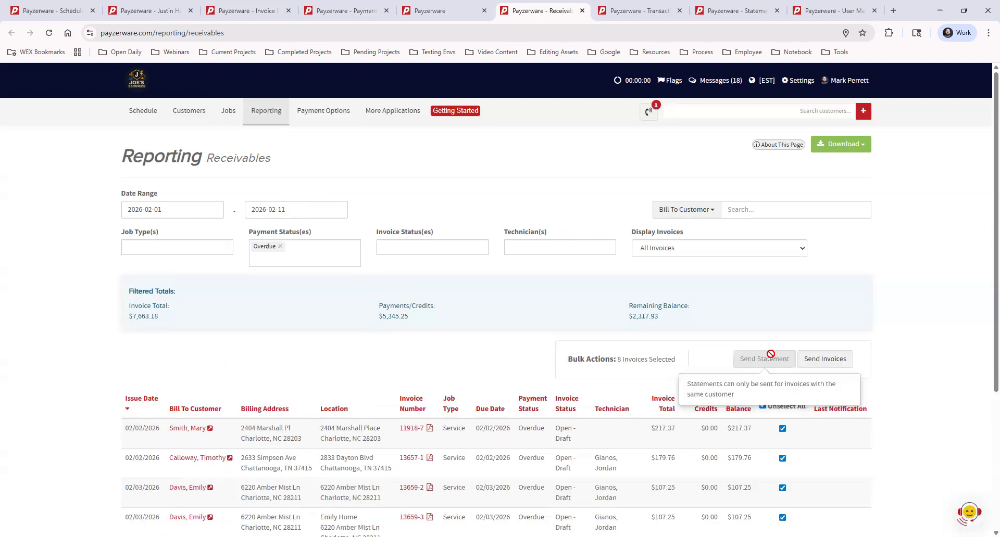
pyautogui.click(831, 360)
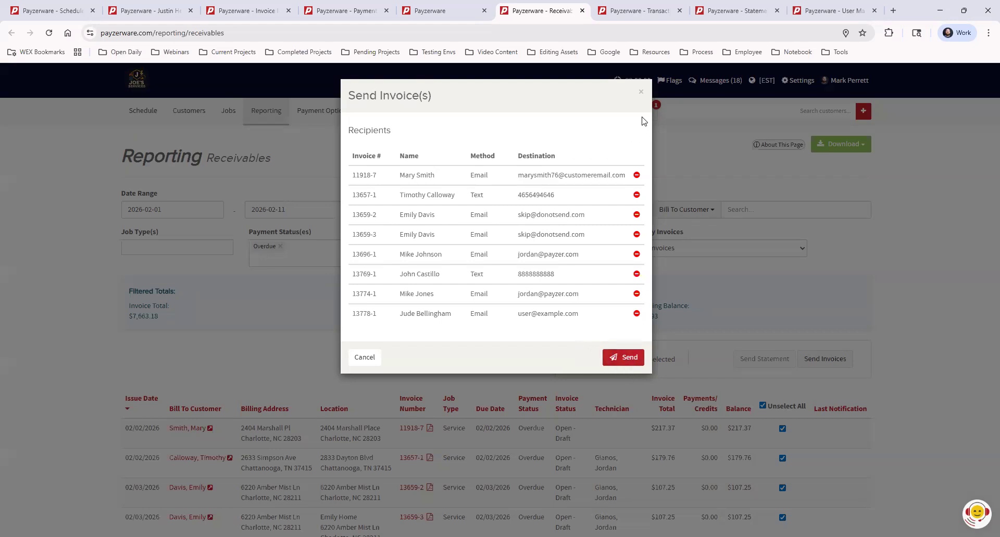
pyautogui.click(641, 94)
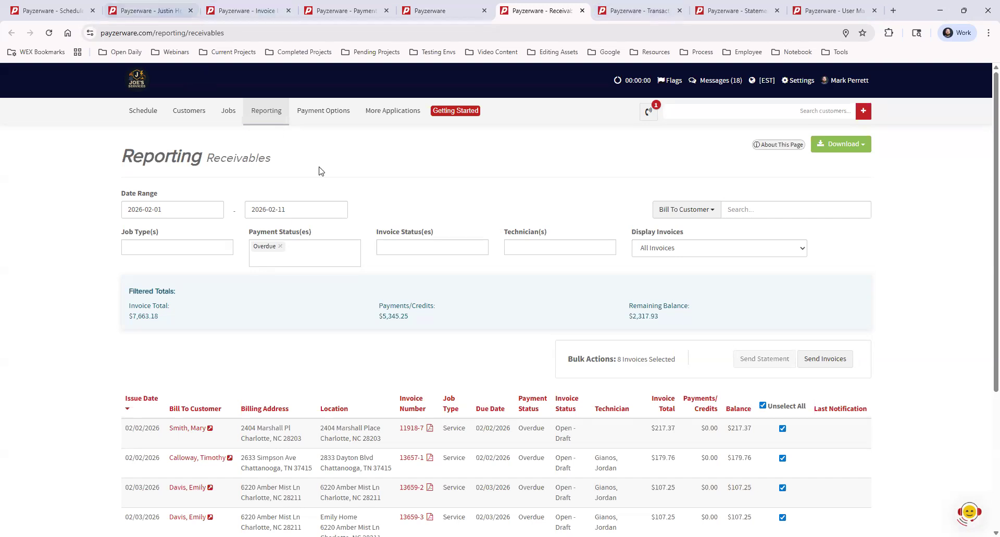
# - Reveal Payment Options > Activity (Transactions, Statements) and go to the Transactions page
pyautogui.click(323, 111)
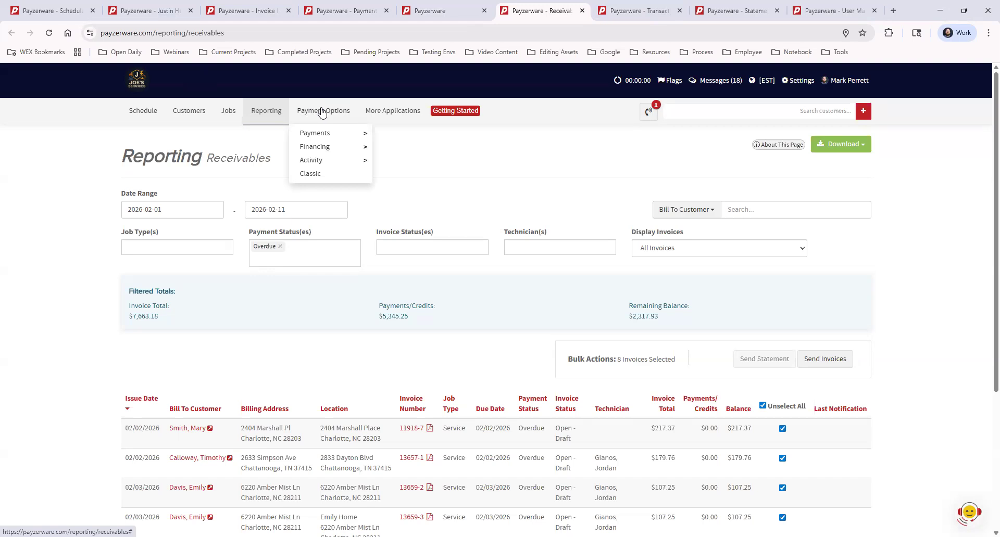
pyautogui.moveTo(339, 159)
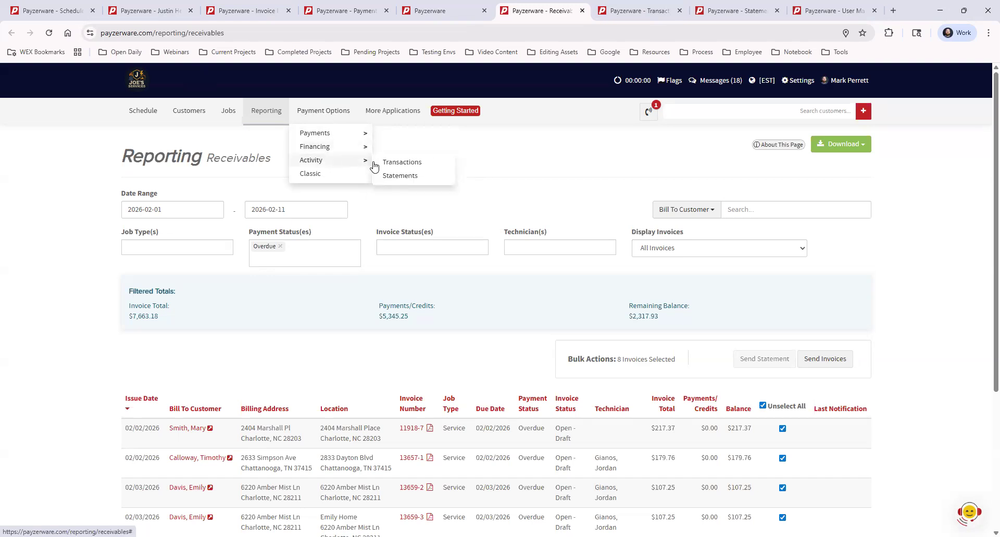
pyautogui.click(634, 16)
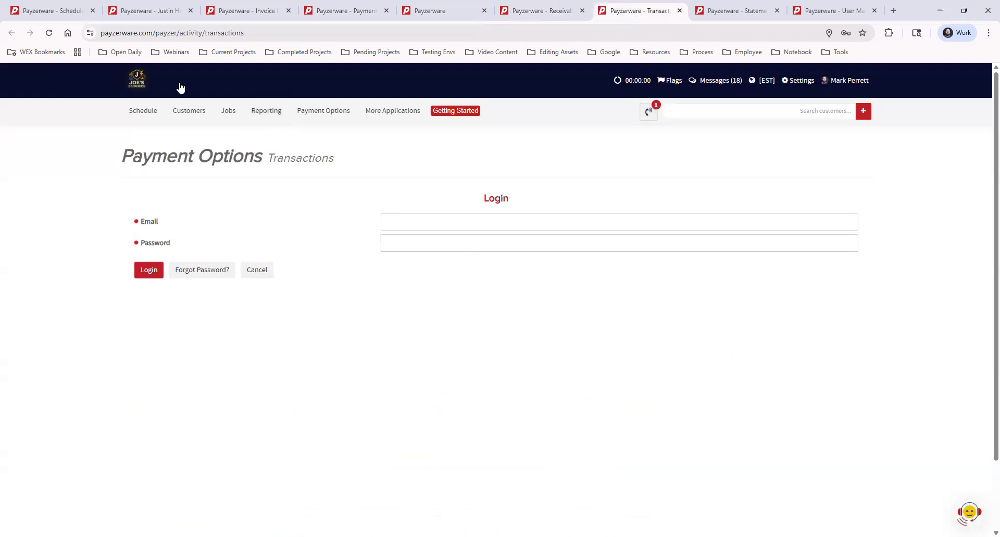
# - Reload the Payment Options Transactions page with F5
pyautogui.press('F5')
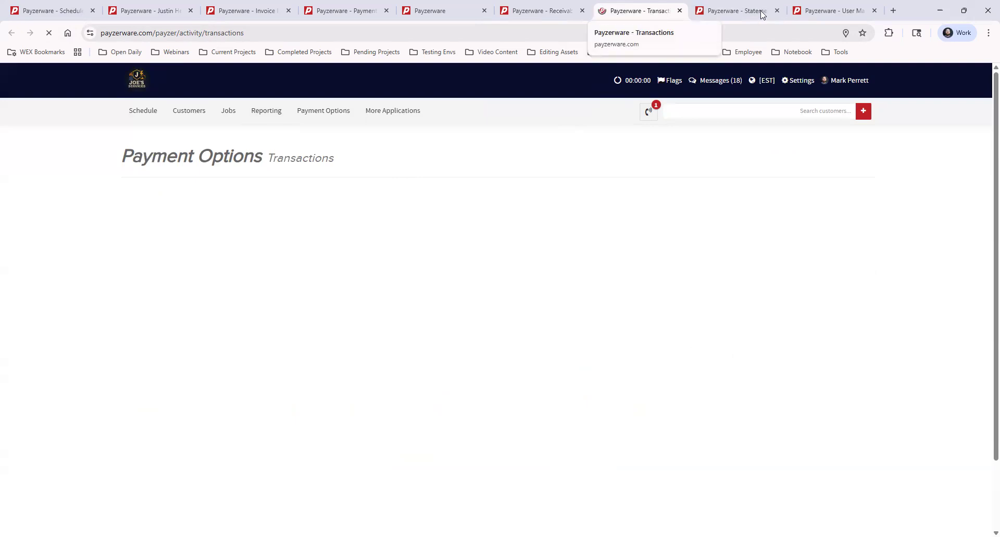
# - Move between the Transactions and Statements pages, settle on Statements, and expand Processing Statements
pyautogui.click(735, 13)
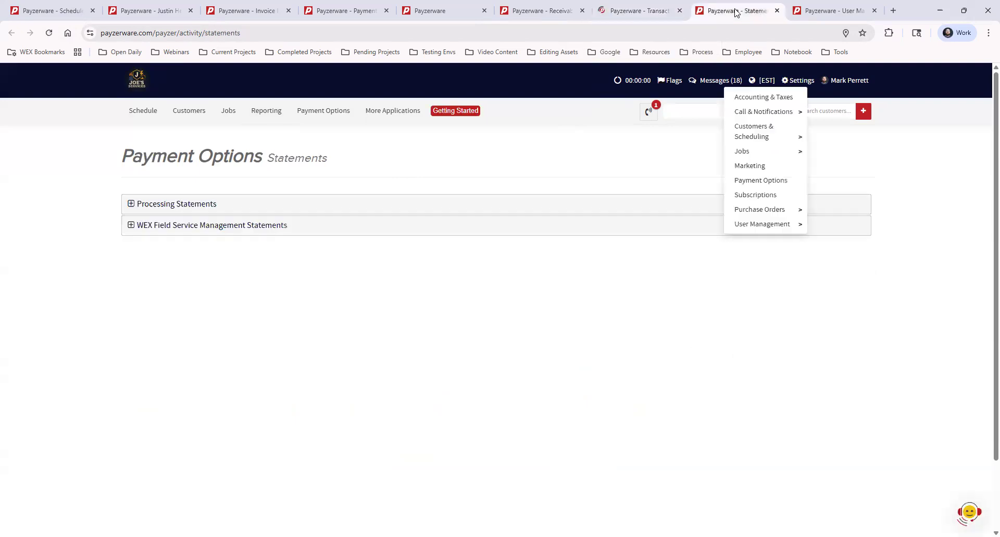
pyautogui.click(646, 10)
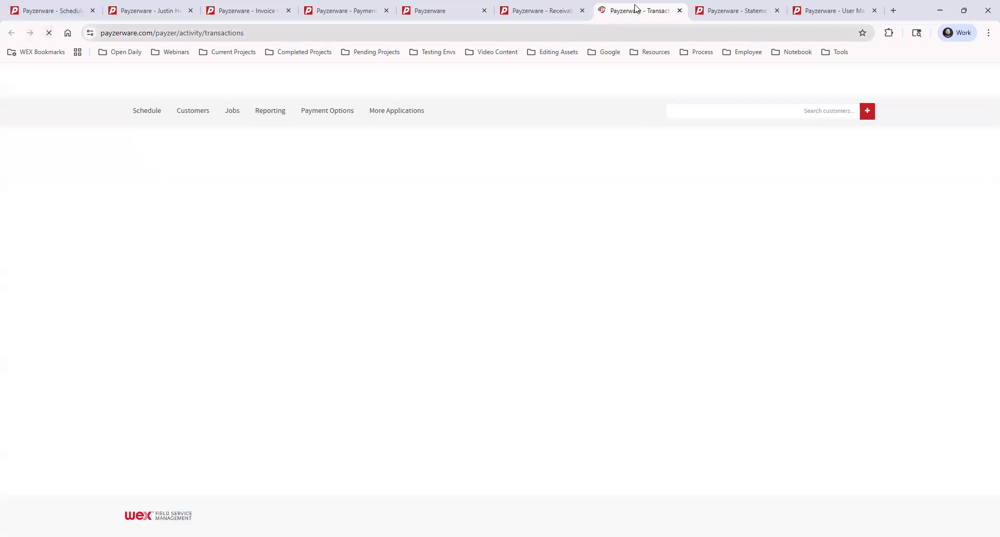
pyautogui.click(719, 11)
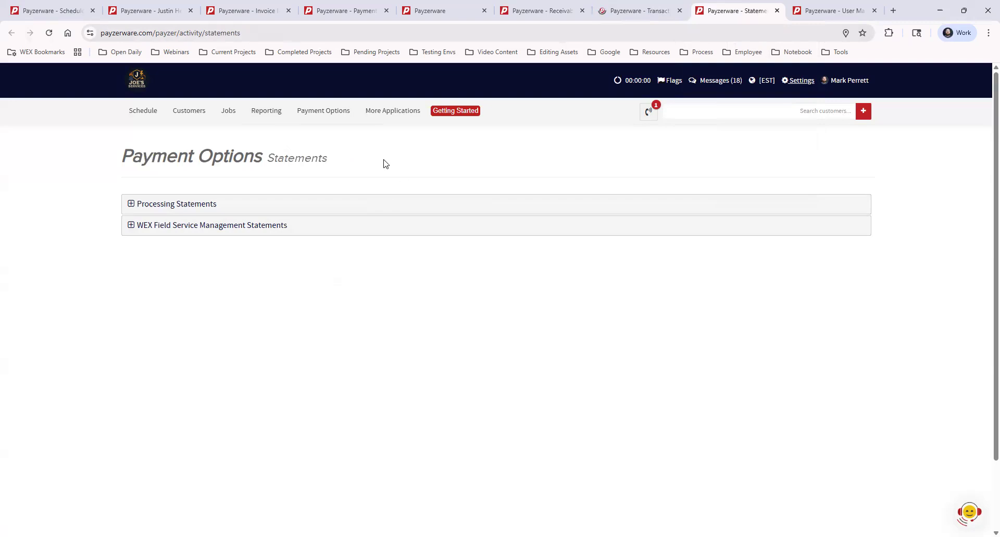
pyautogui.moveTo(331, 111)
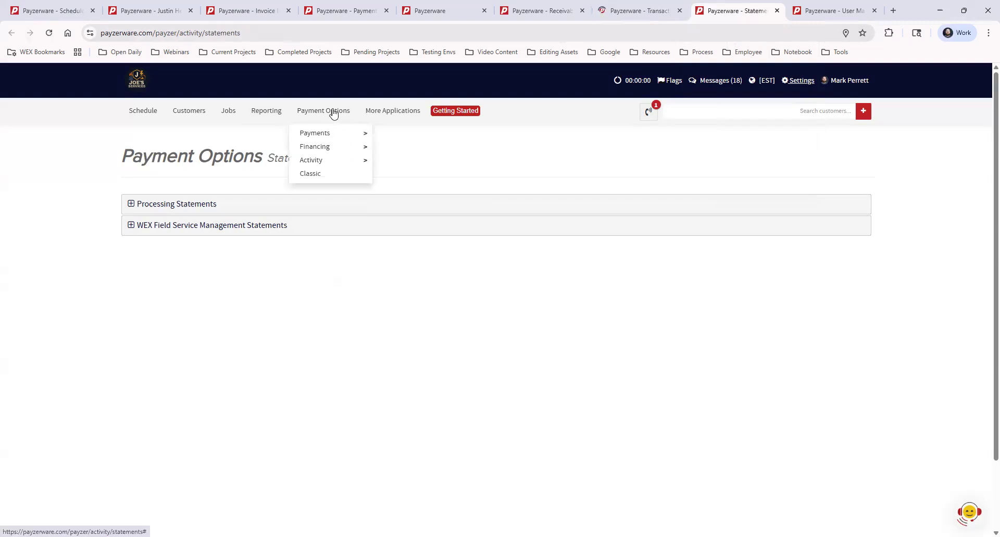
pyautogui.moveTo(343, 151)
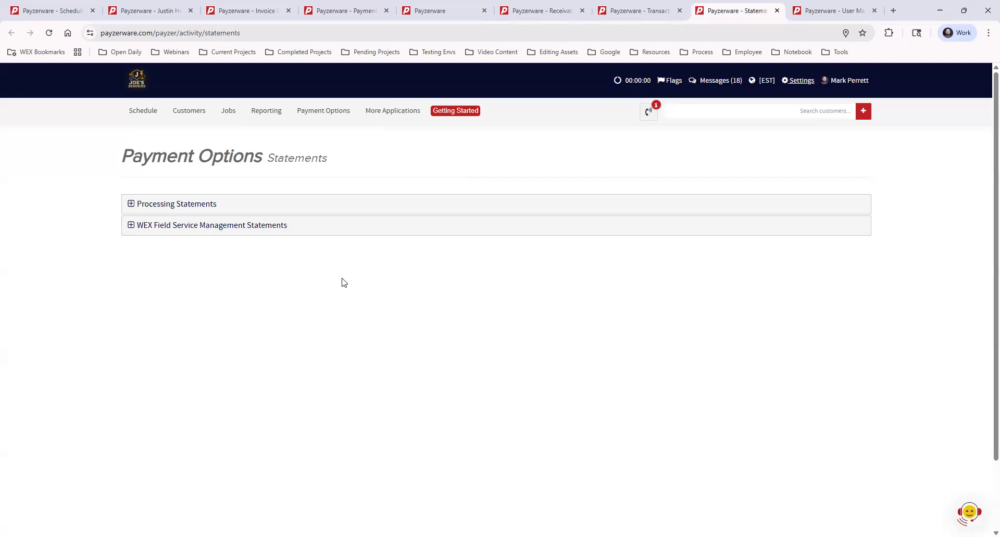
pyautogui.click(329, 209)
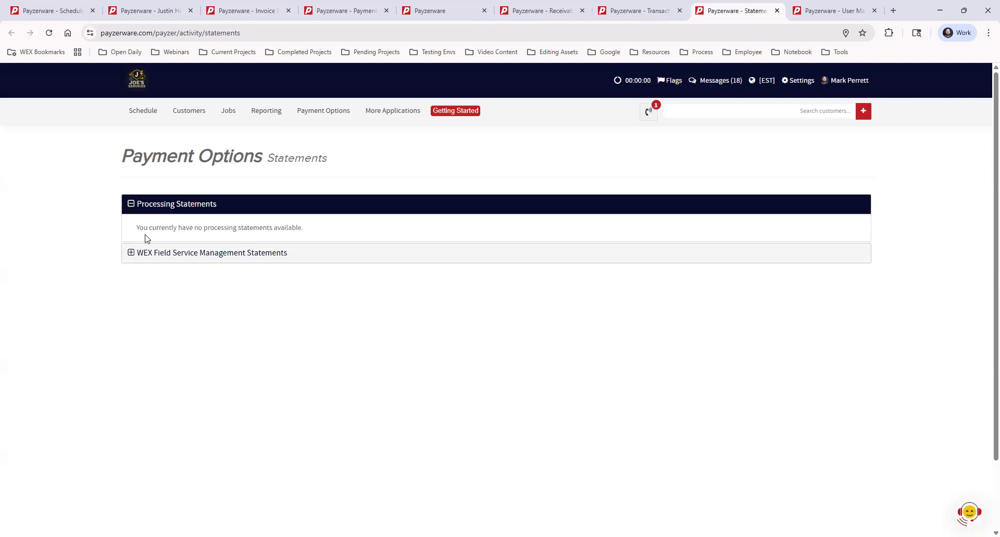
# - Expand the WEX Field Service Management Statements list
pyautogui.click(238, 257)
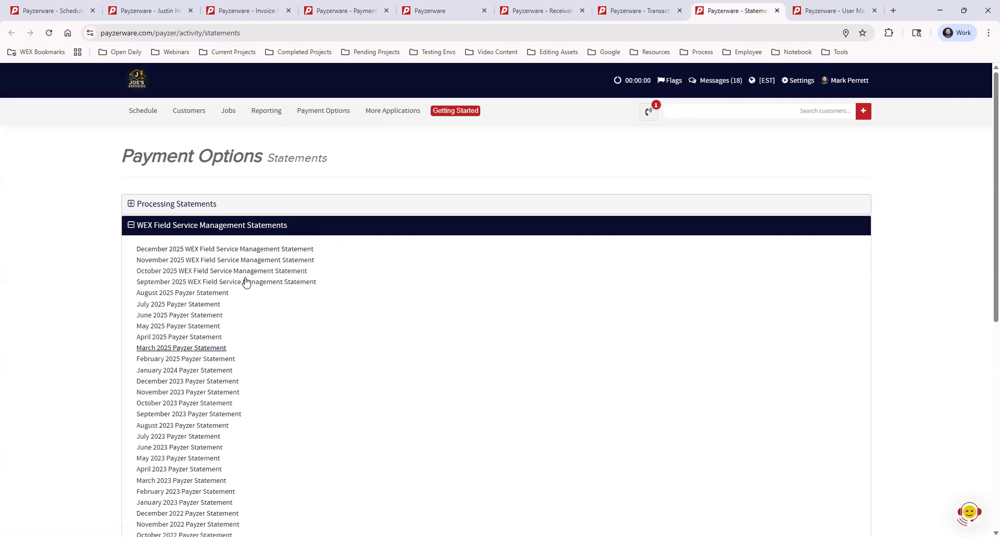
# - Re-expand the Processing and WEX statement lists, collapse WEX, and return to Transactions
pyautogui.click(241, 204)
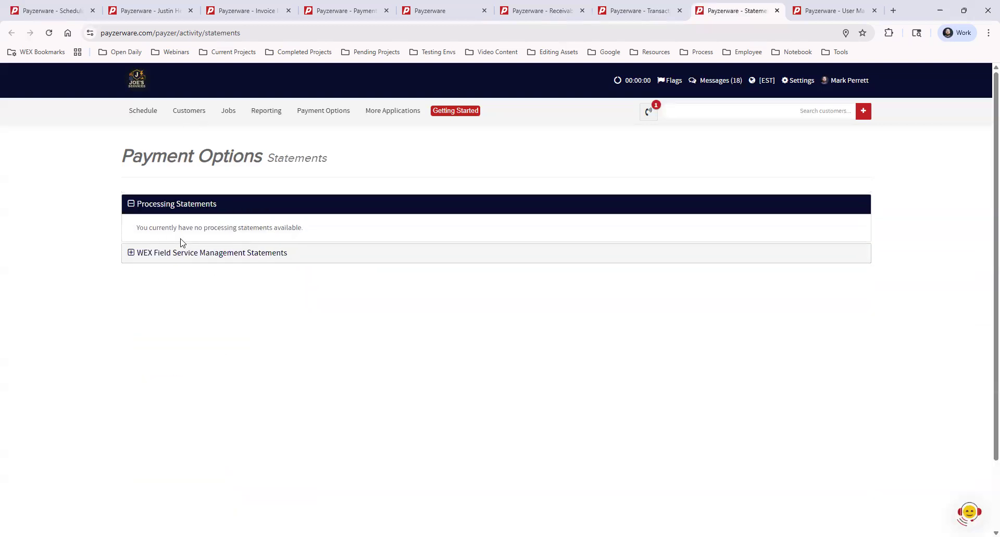
pyautogui.click(224, 257)
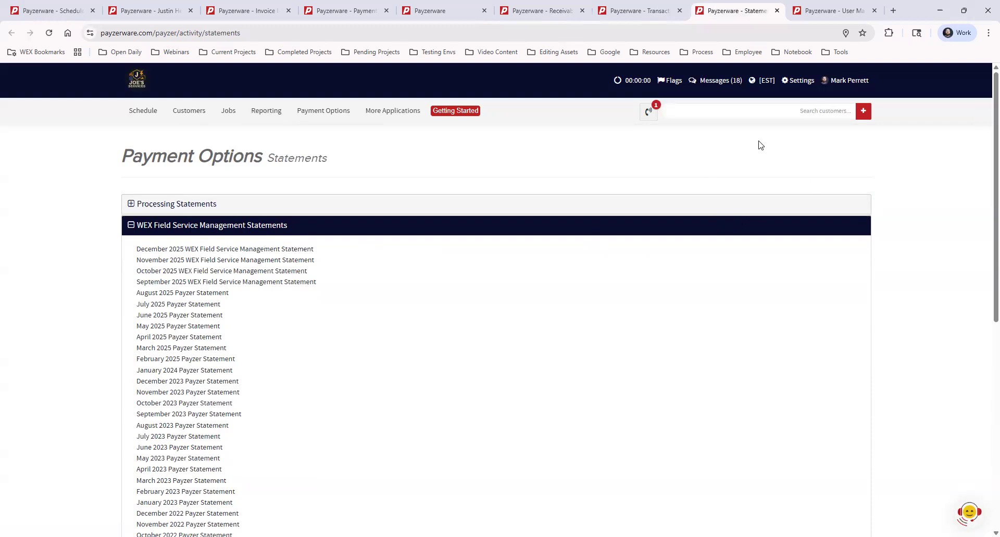
pyautogui.click(633, 12)
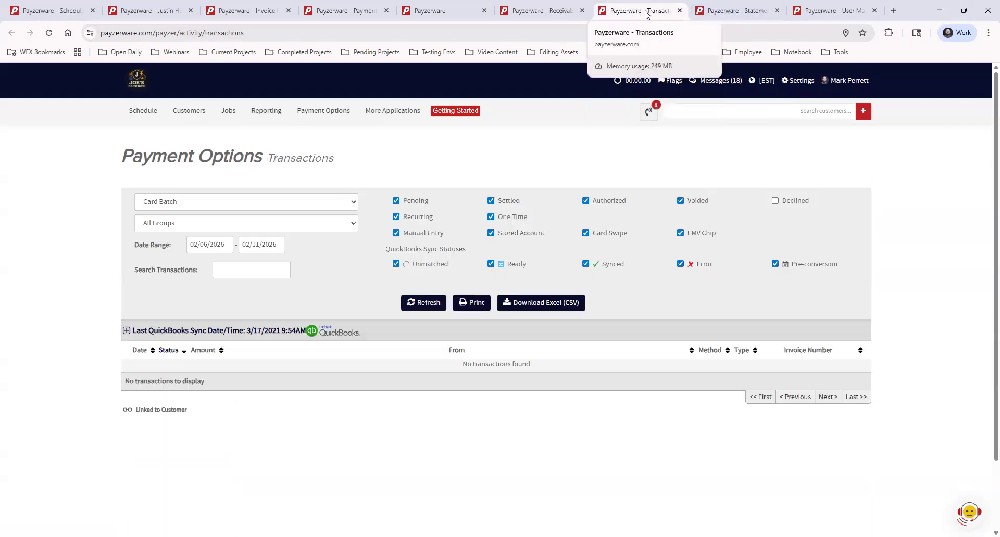
pyautogui.click(731, 11)
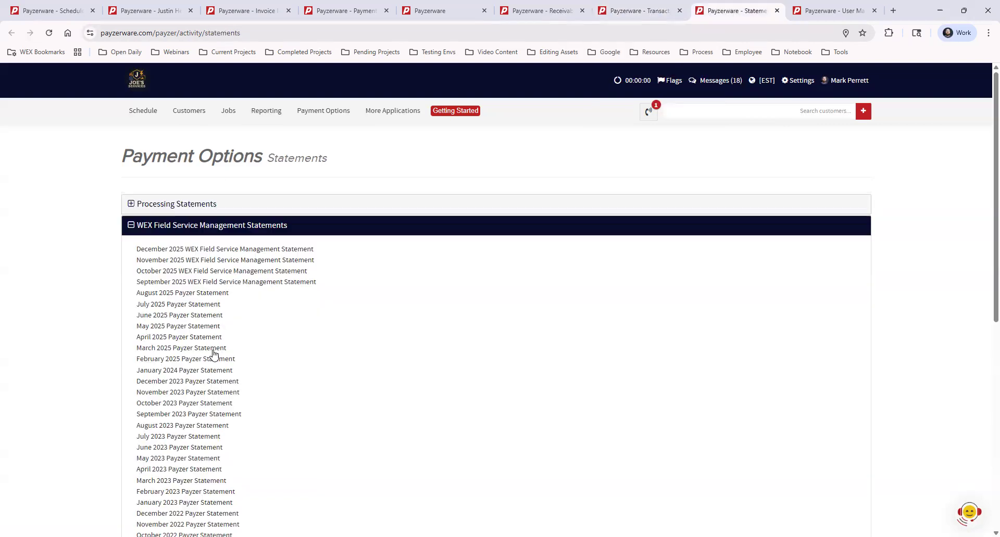
pyautogui.click(366, 231)
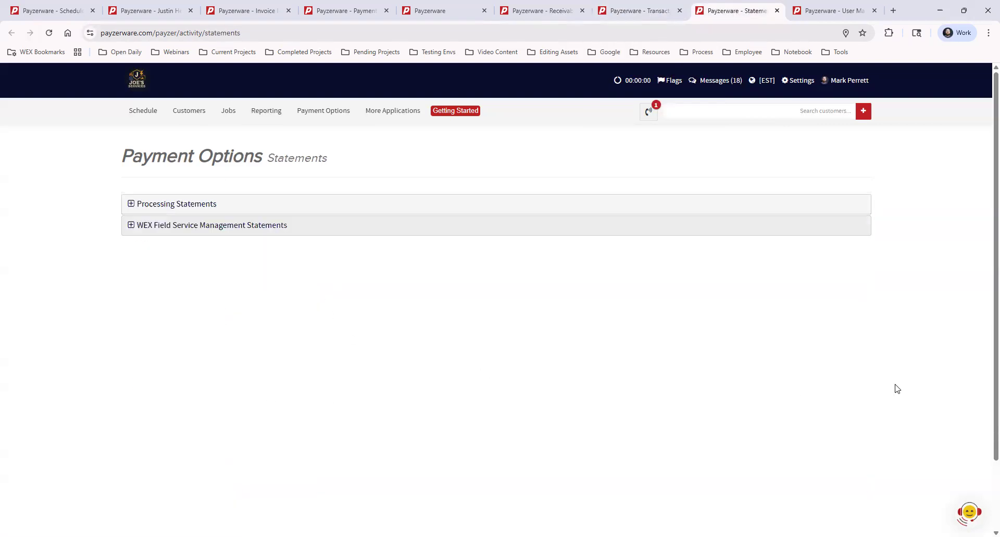
pyautogui.click(644, 9)
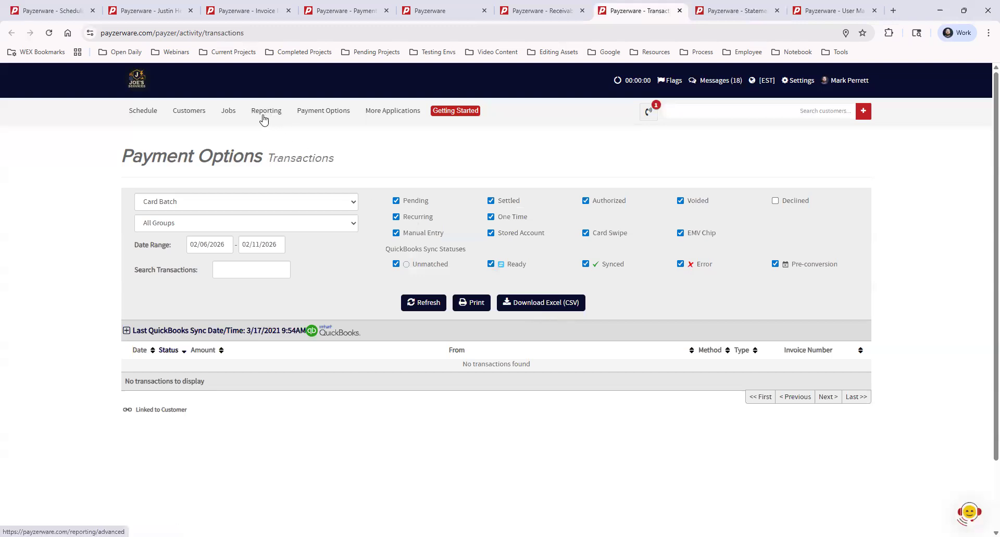
# - Check the transaction report types while keeping Card Batch, then open the User Management users list
pyautogui.click(228, 111)
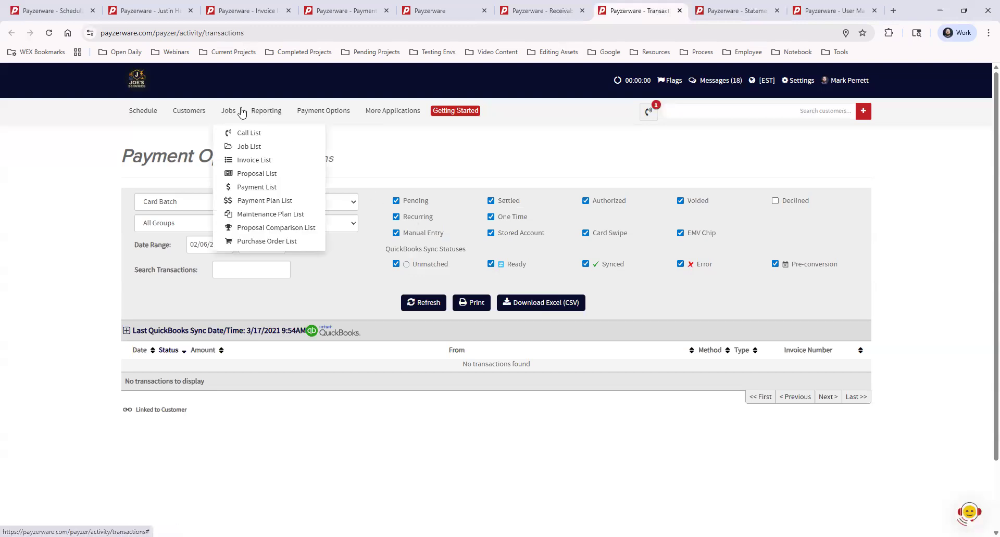
pyautogui.click(320, 111)
pyautogui.moveTo(343, 163)
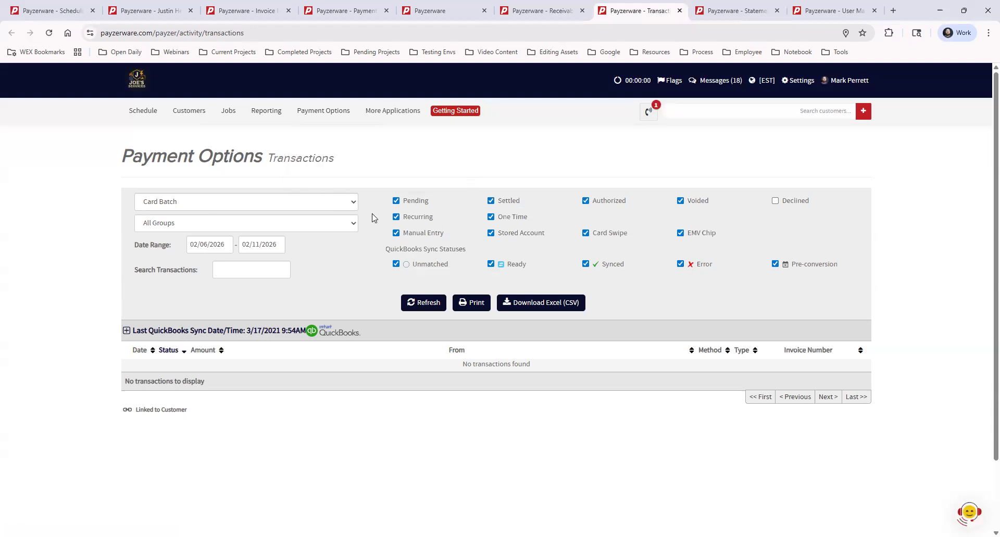
pyautogui.click(320, 206)
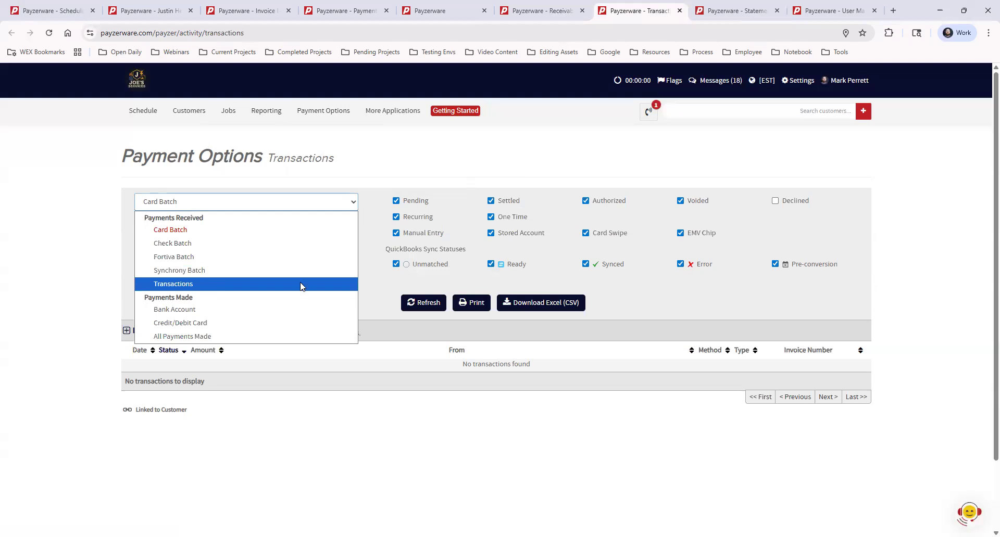
pyautogui.click(379, 277)
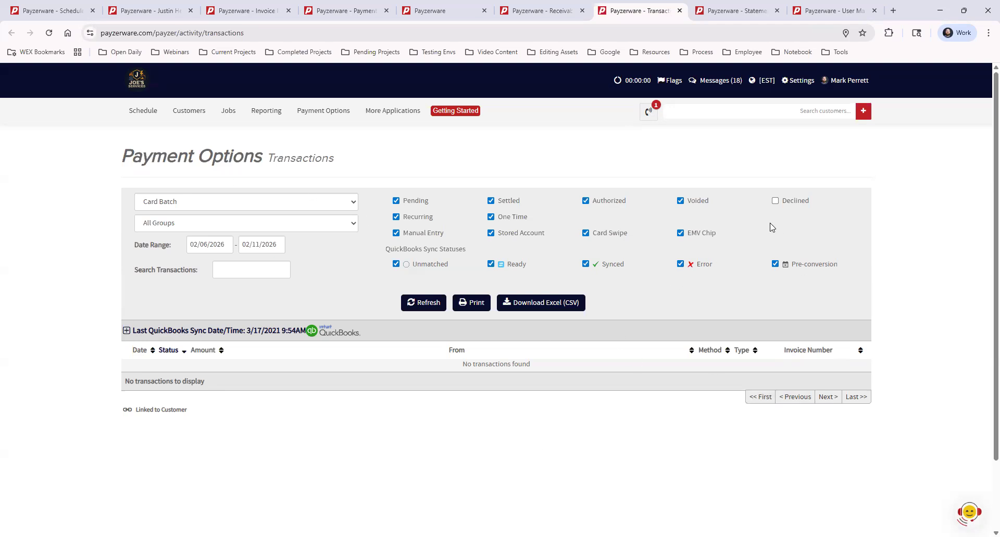
pyautogui.moveTo(297, 116)
pyautogui.click(831, 11)
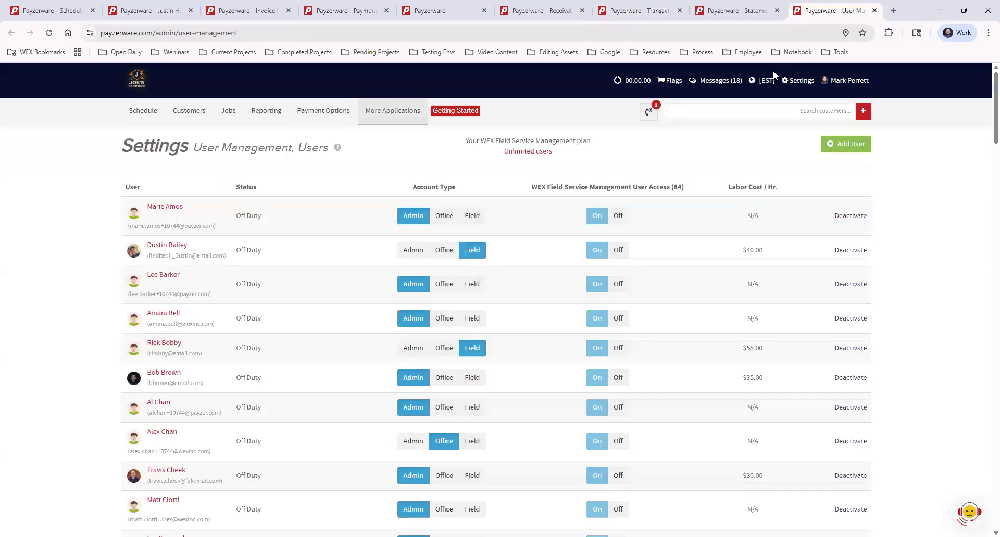
# - Open the Manage User page of the second listed user, a Field account, from User Management
pyautogui.click(800, 83)
pyautogui.moveTo(738, 229)
pyautogui.click(179, 248)
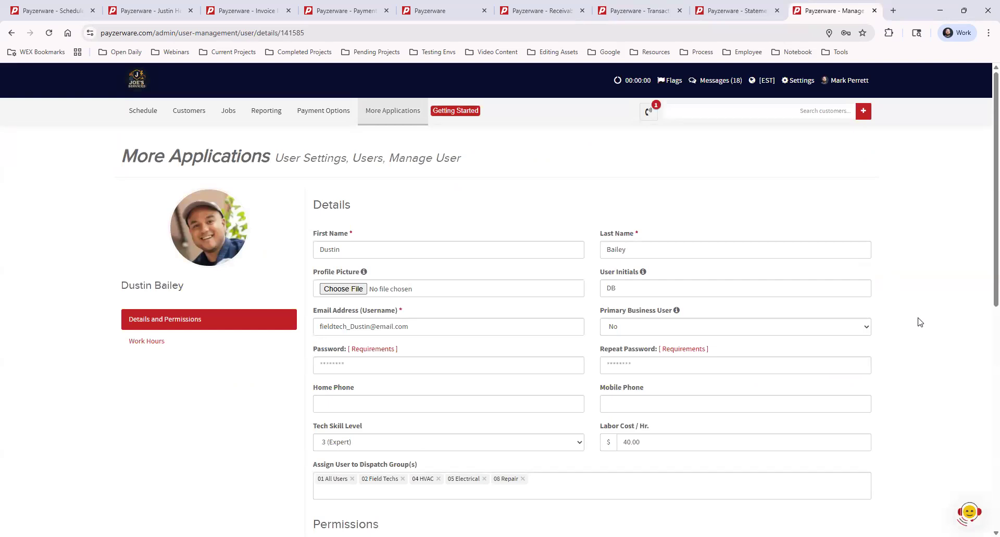
pyautogui.scroll(-7, 920, 323)
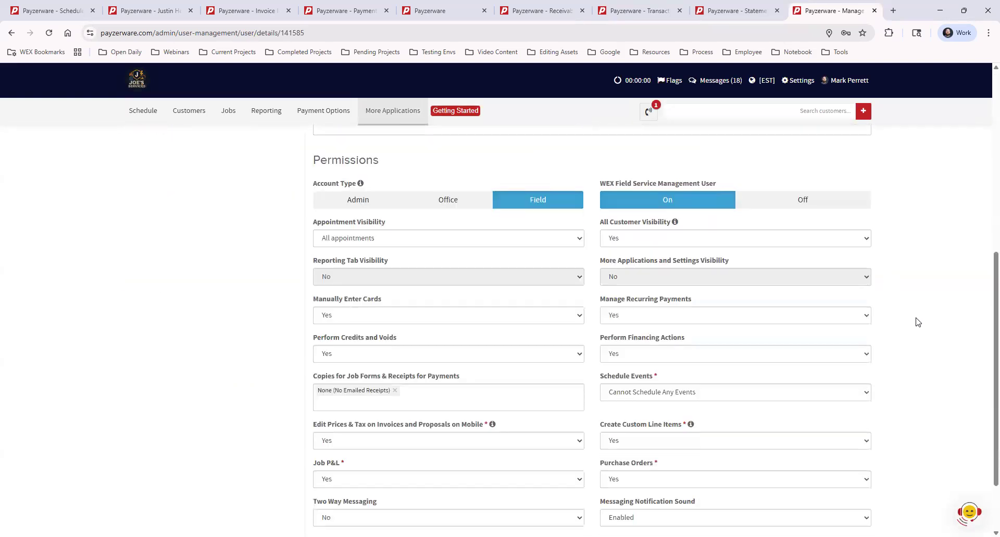
pyautogui.scroll(-1, 917, 323)
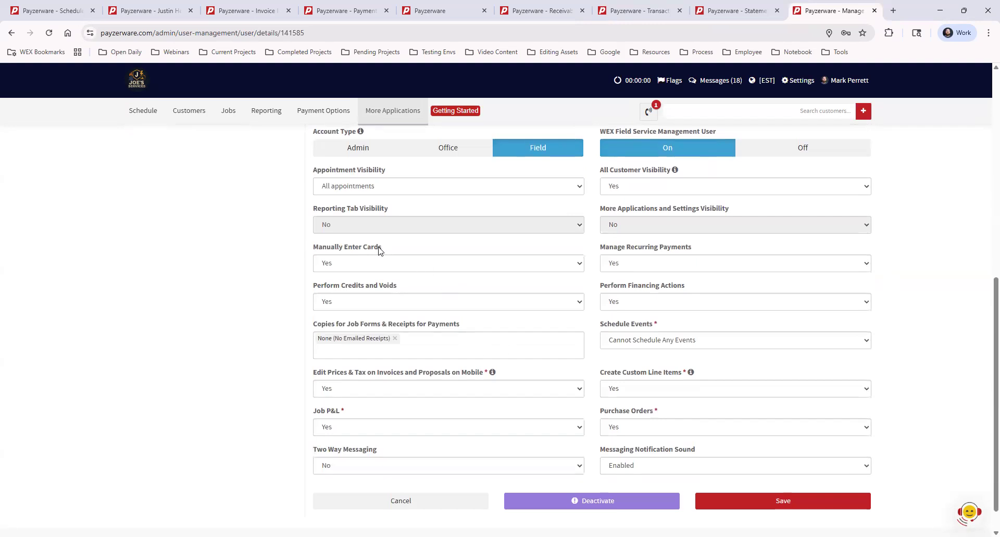
pyautogui.moveTo(379, 249); pyautogui.dragTo(311, 248)
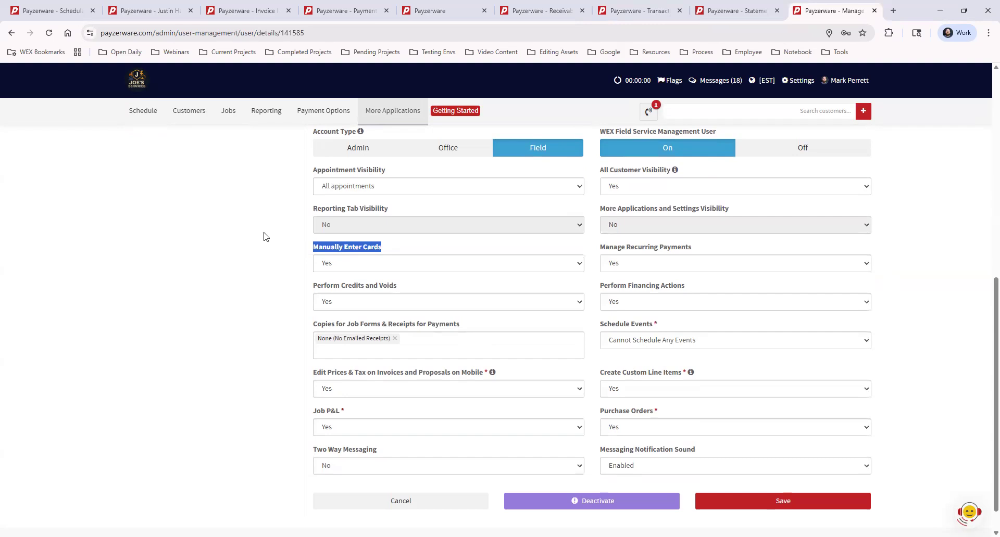
pyautogui.click(261, 260)
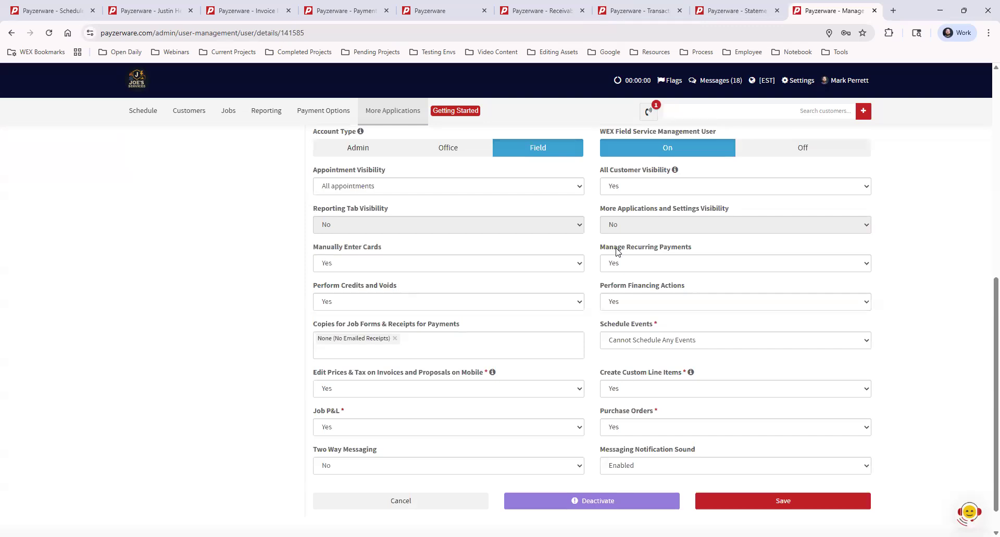
pyautogui.moveTo(600, 248); pyautogui.dragTo(718, 253)
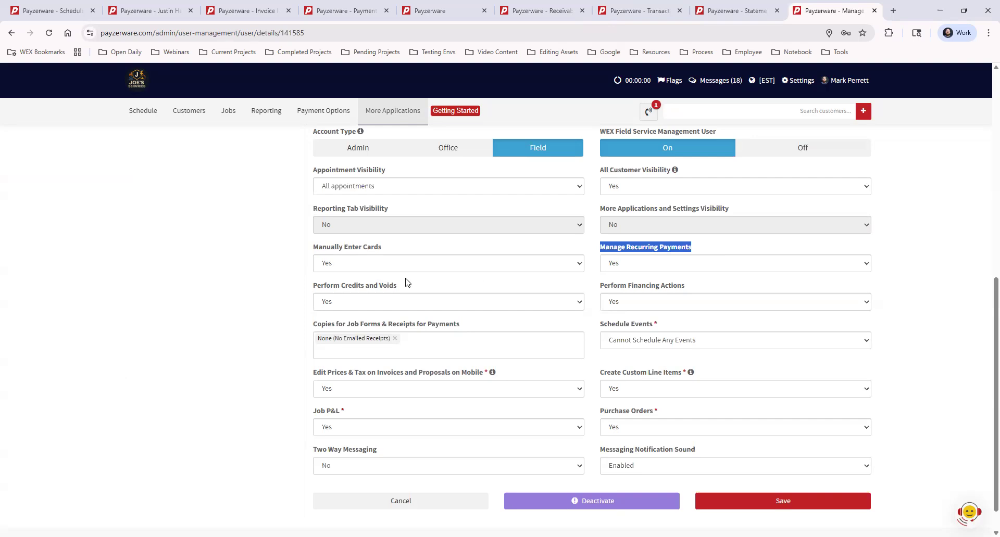
pyautogui.moveTo(314, 285); pyautogui.dragTo(493, 291)
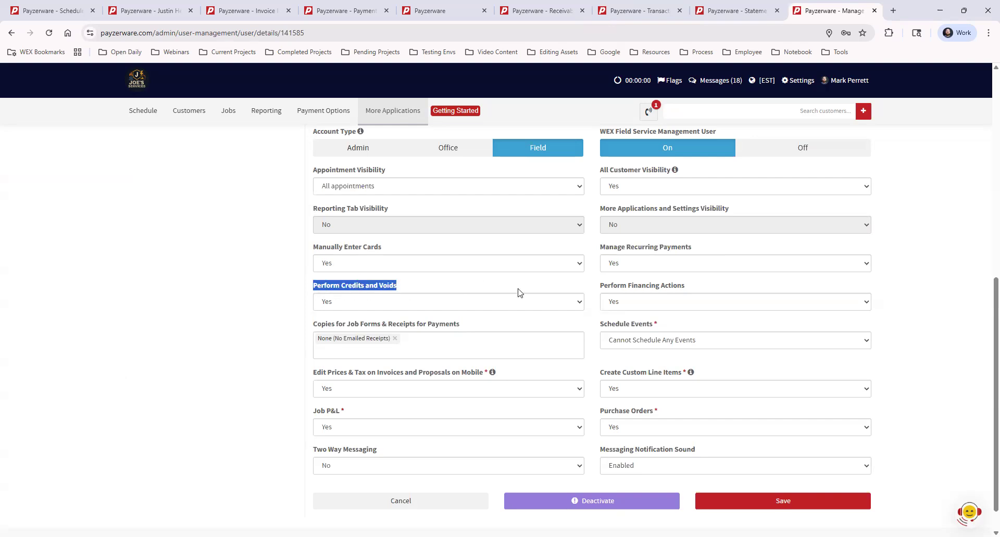
pyautogui.moveTo(601, 287); pyautogui.dragTo(691, 291)
pyautogui.click(730, 284)
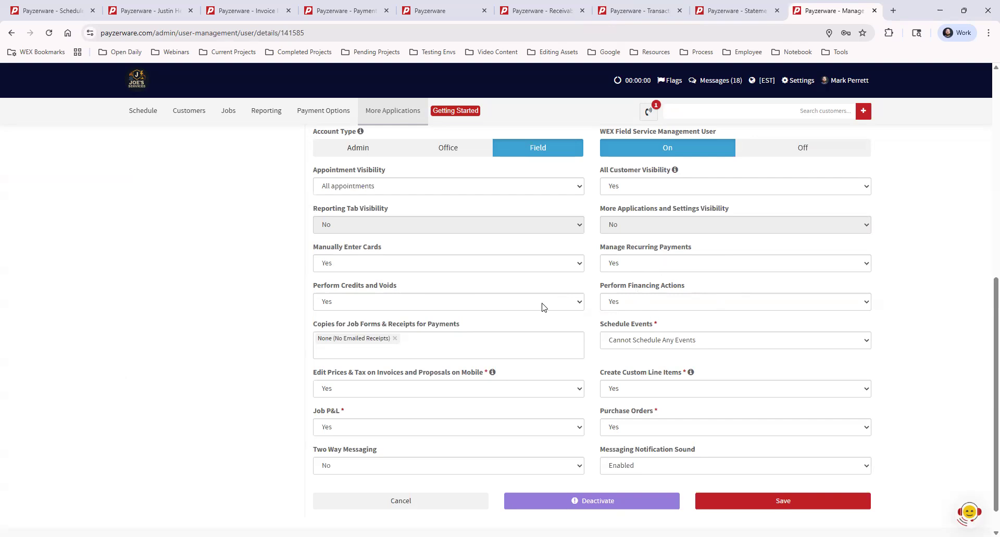
pyautogui.click(348, 264)
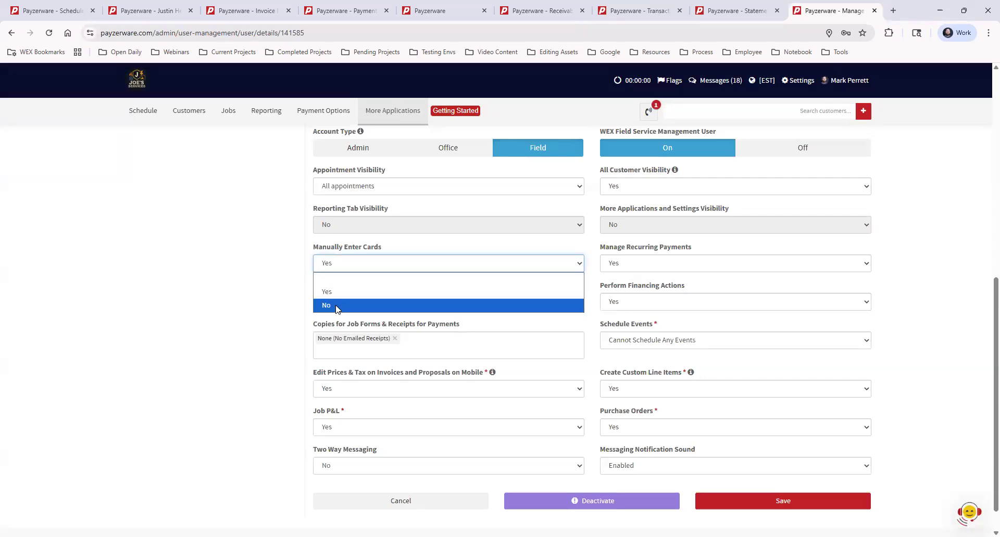
pyautogui.click(336, 307)
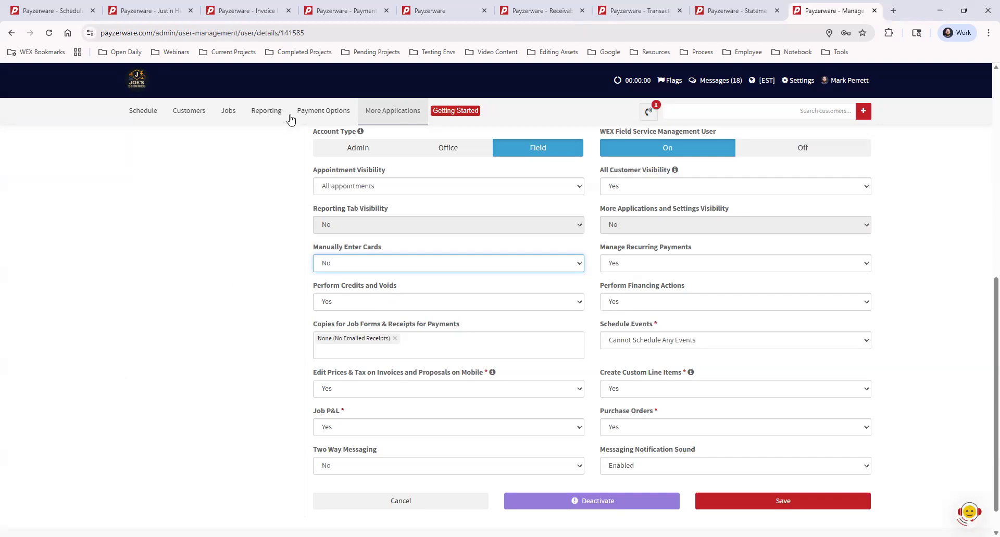
pyautogui.click(345, 266)
pyautogui.click(346, 292)
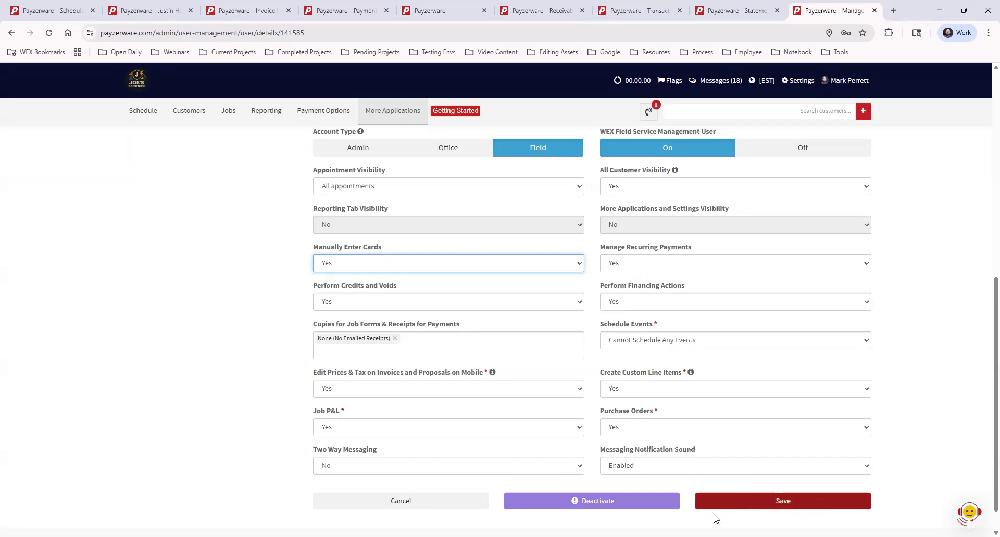
pyautogui.click(947, 250)
pyautogui.scroll(-1, 921, 250)
pyautogui.scroll(9, 913, 331)
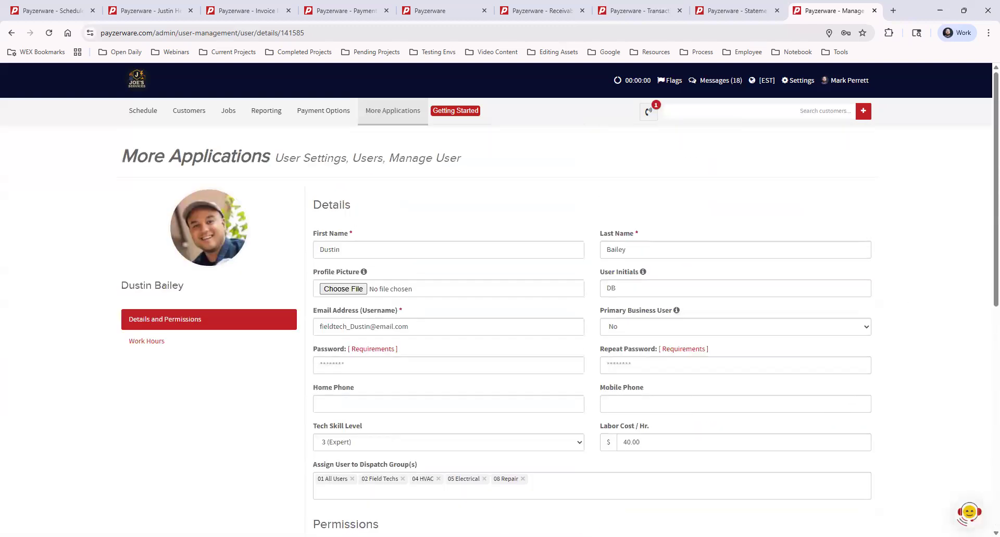